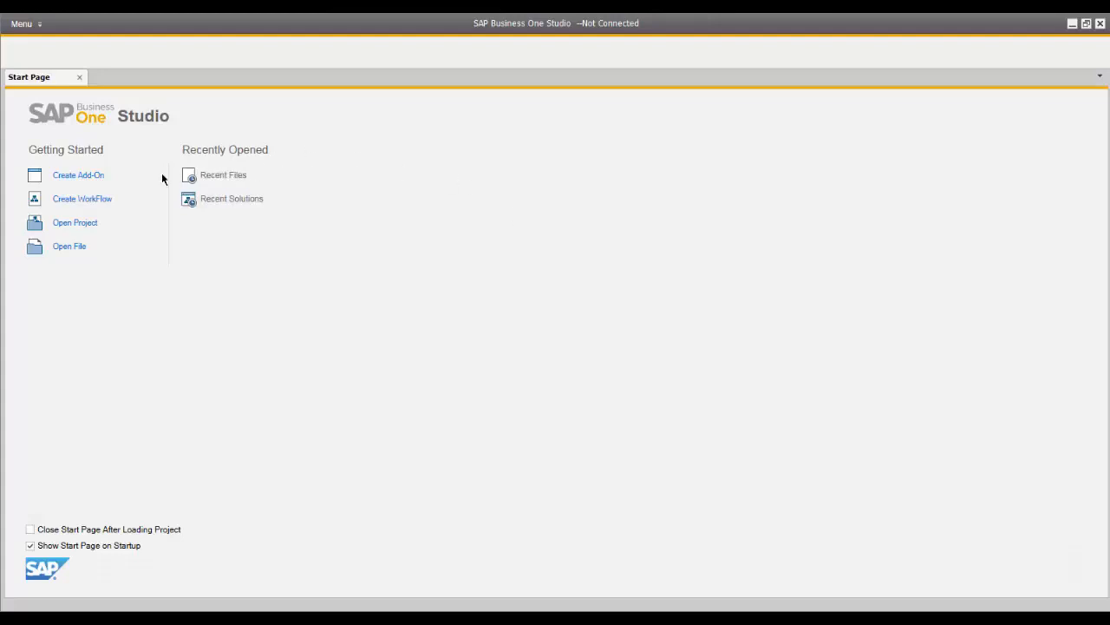
- Create a new add-on project named Sample_Addon in the default folder with the matching package name
click(97, 176)
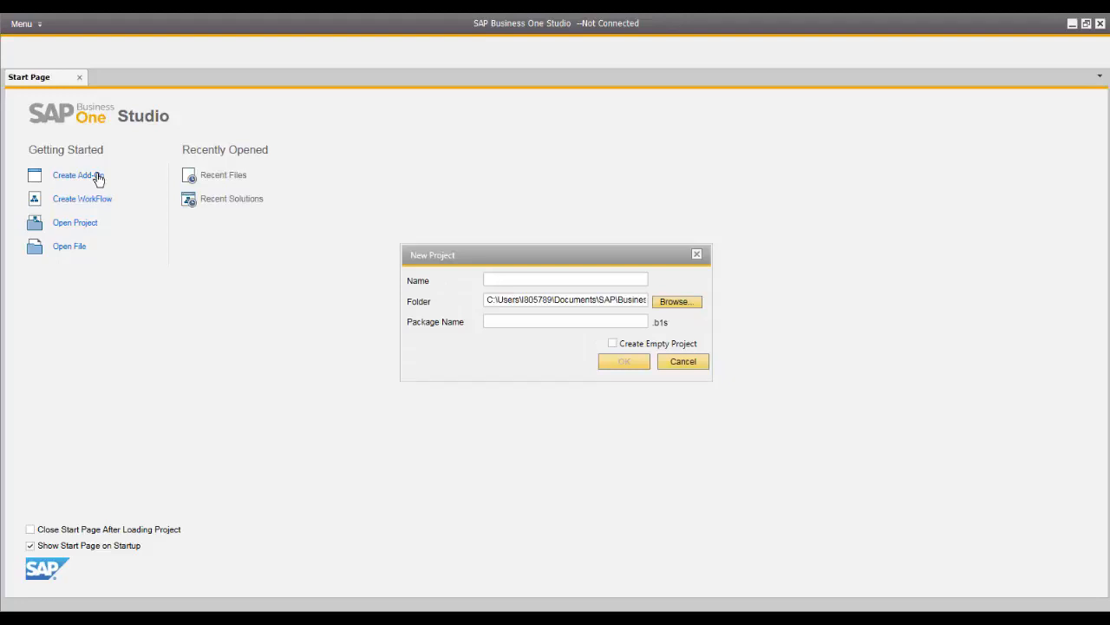
text(Sample_Addon)
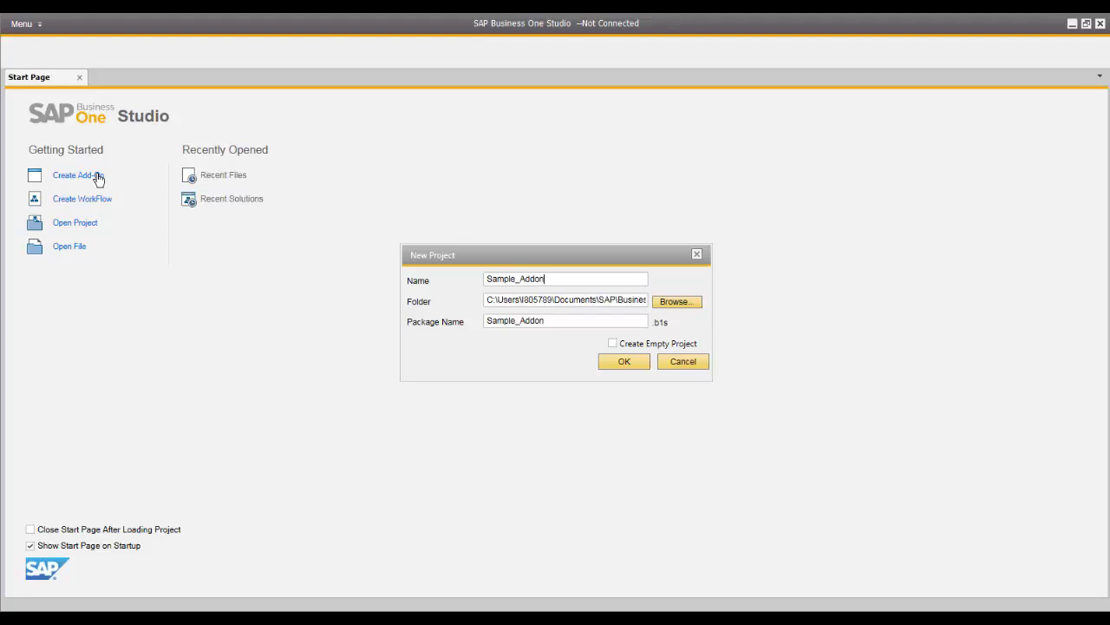
click(625, 363)
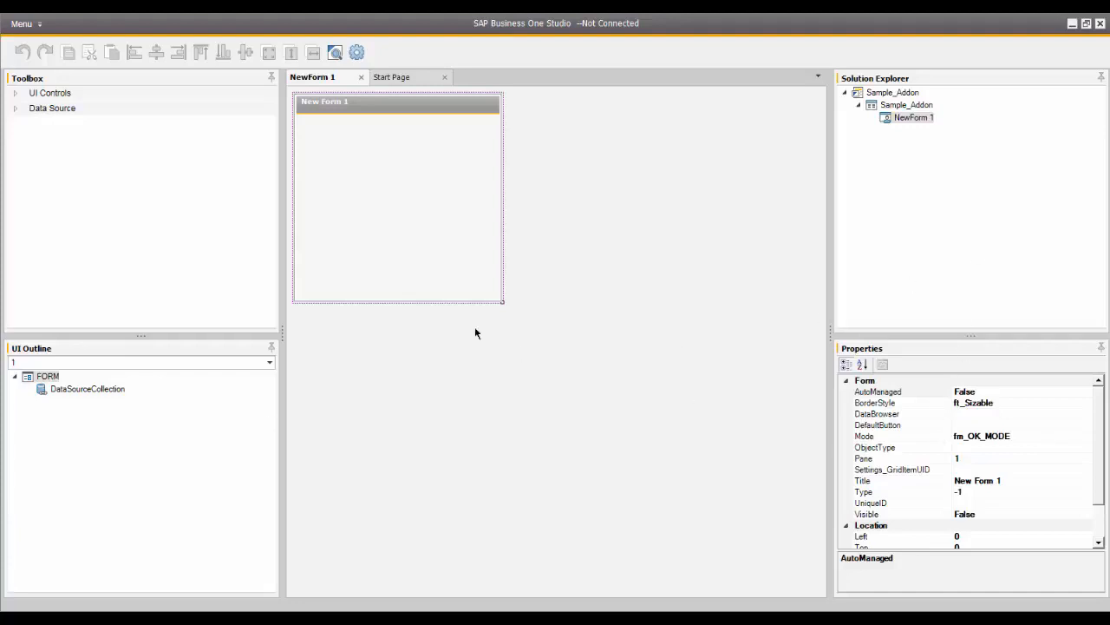
- Expand the UI Controls and Data Source groups in the Toolbox and enlarge it to show all their items
click(15, 93)
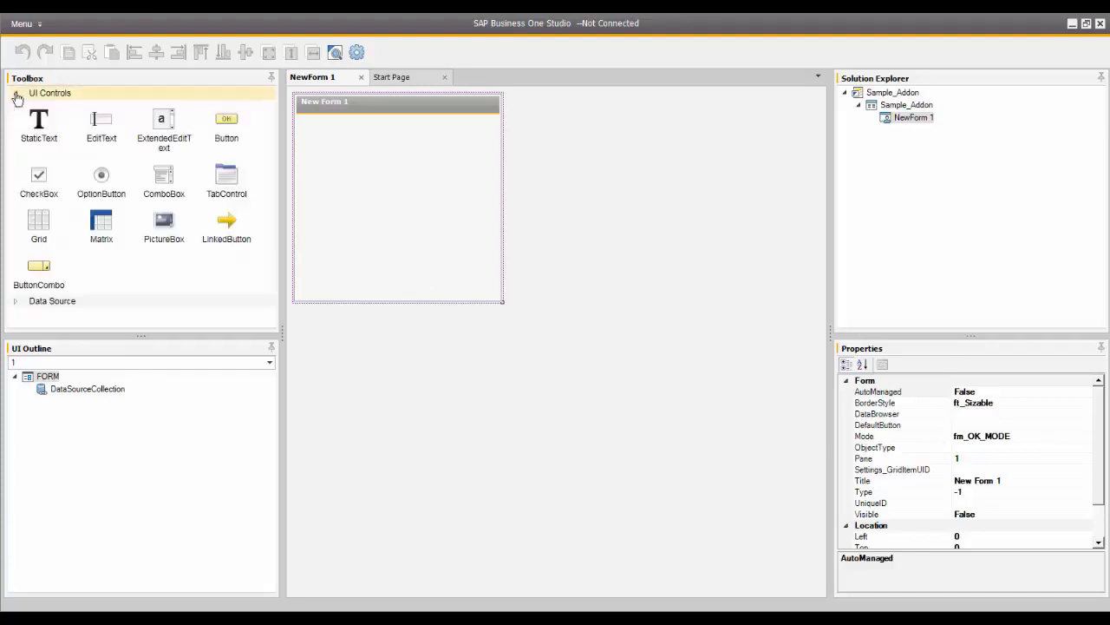
click(15, 301)
drag(131, 334, 143, 415)
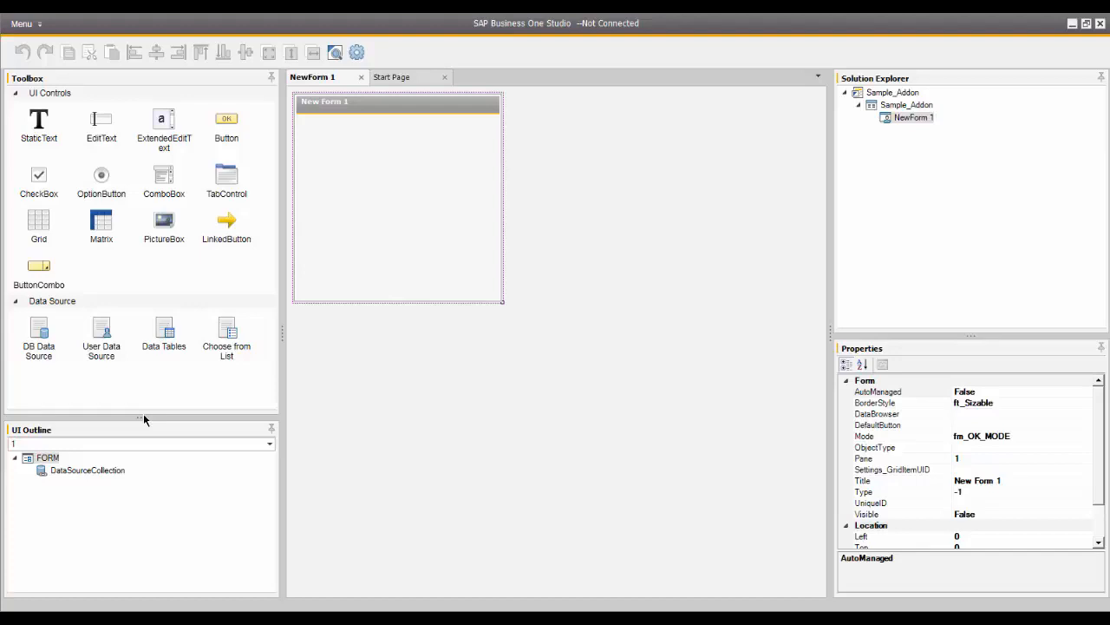
- Place a StaticText, a LinkedButton and an EditText side by side in one row near the form's upper edge
drag(40, 124, 314, 130)
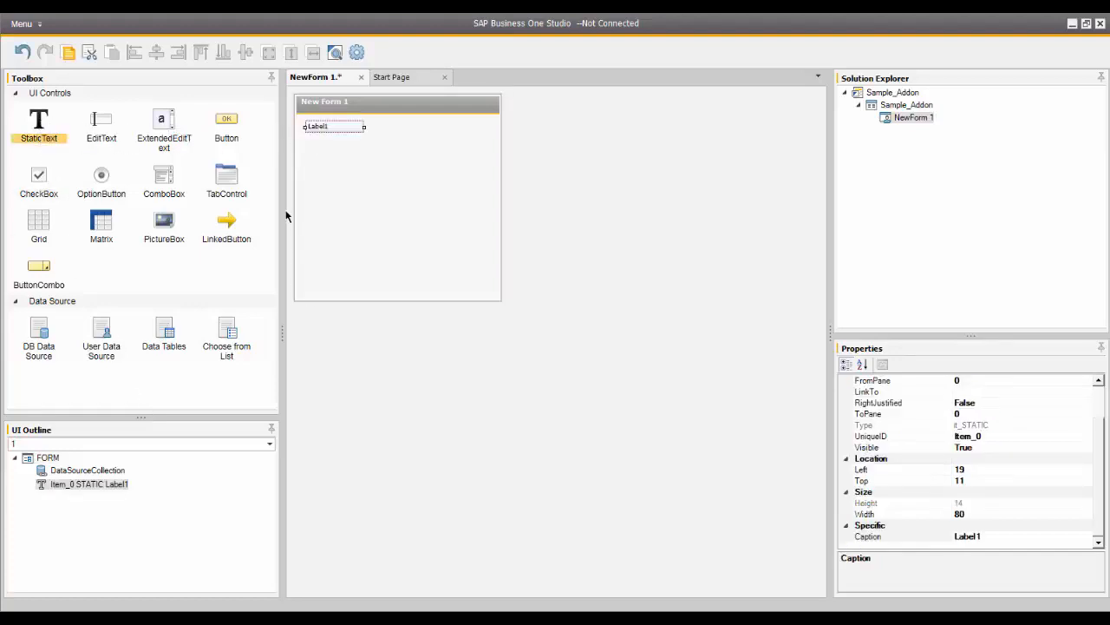
drag(252, 240, 377, 130)
drag(111, 131, 418, 130)
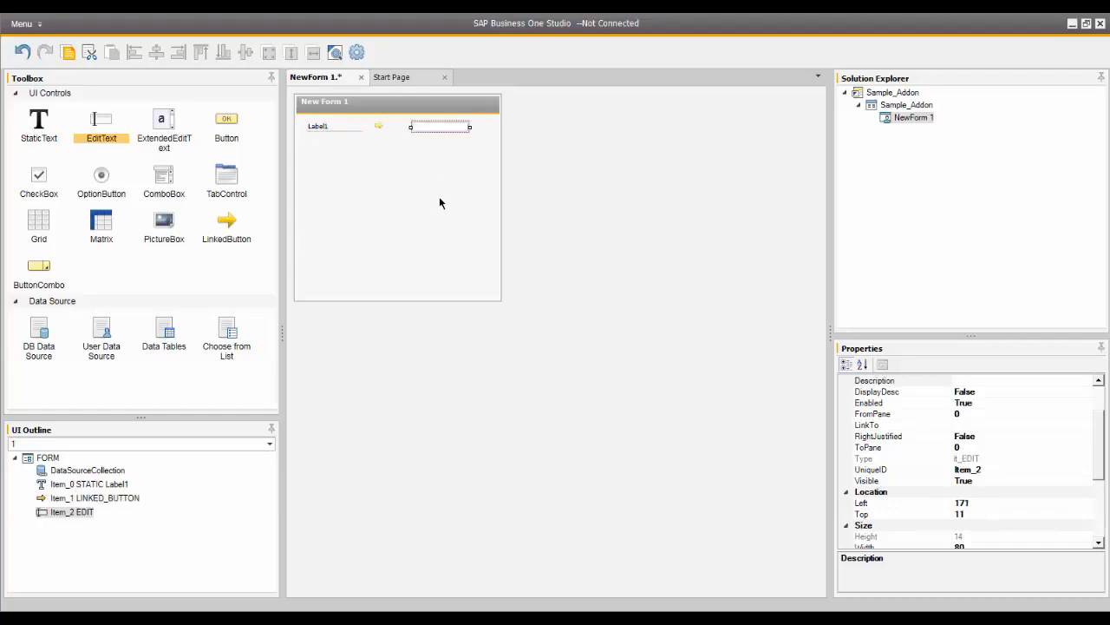
- Set the static text label's Caption to BP Code
click(334, 128)
scroll(1100, 453, down, 1)
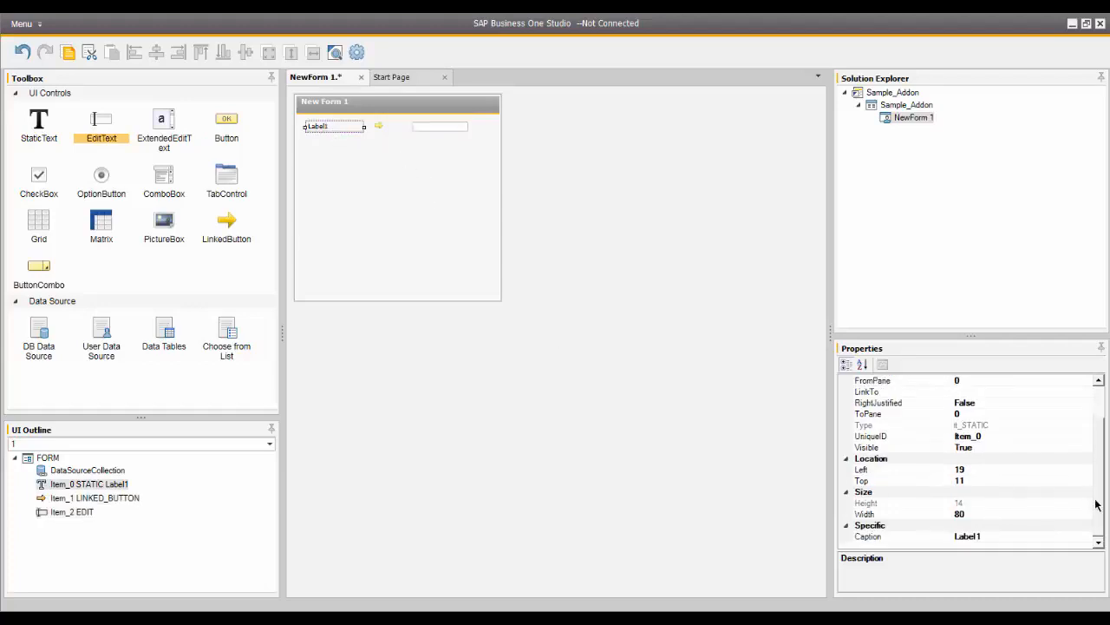
click(1002, 539)
drag(1005, 539, 934, 540)
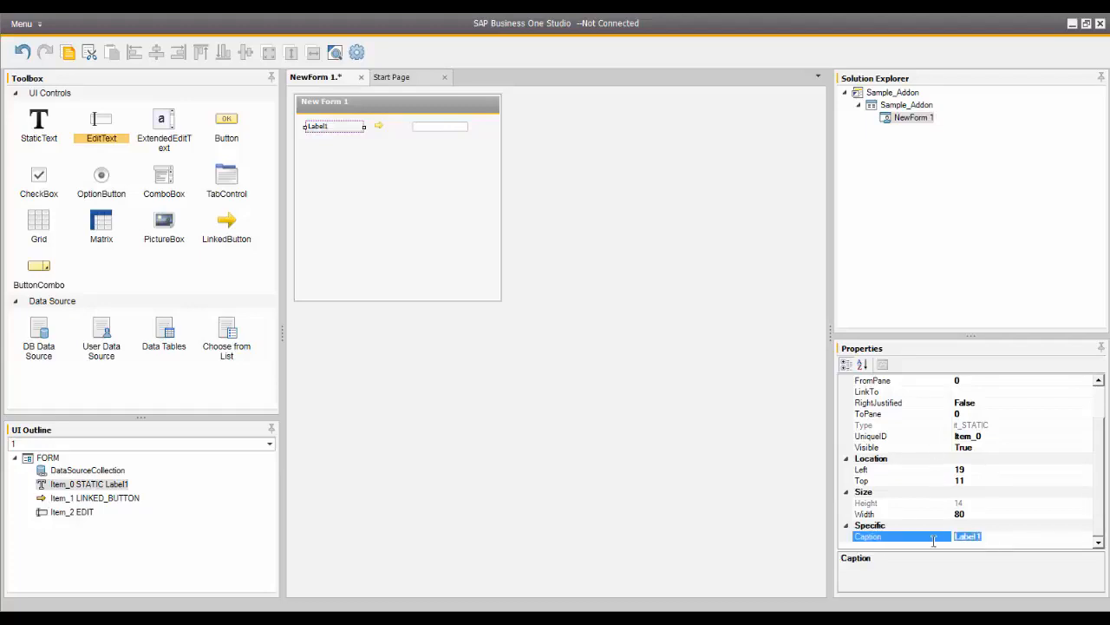
text(BP Code)
click(419, 260)
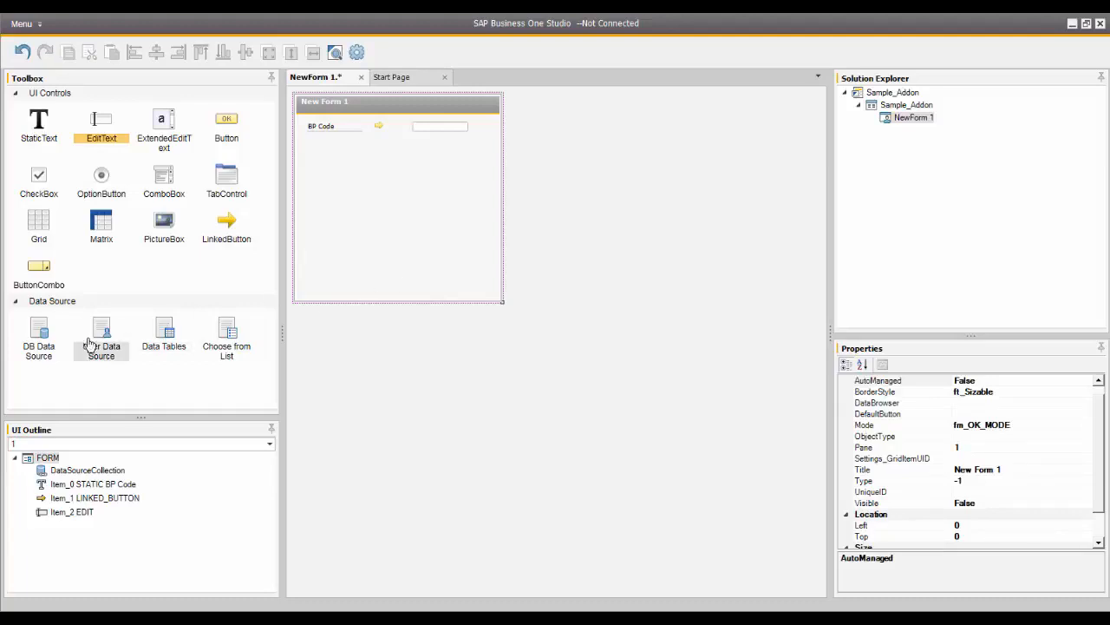
- Add a DB Data Source and a Choose from List to the form's data sources
double_click(43, 347)
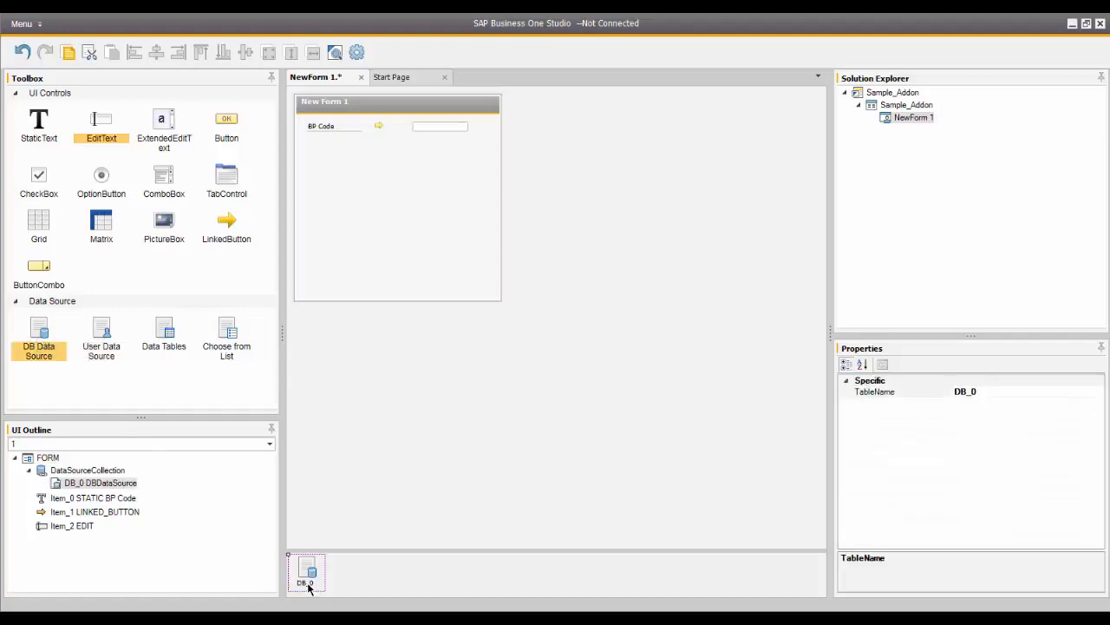
double_click(226, 347)
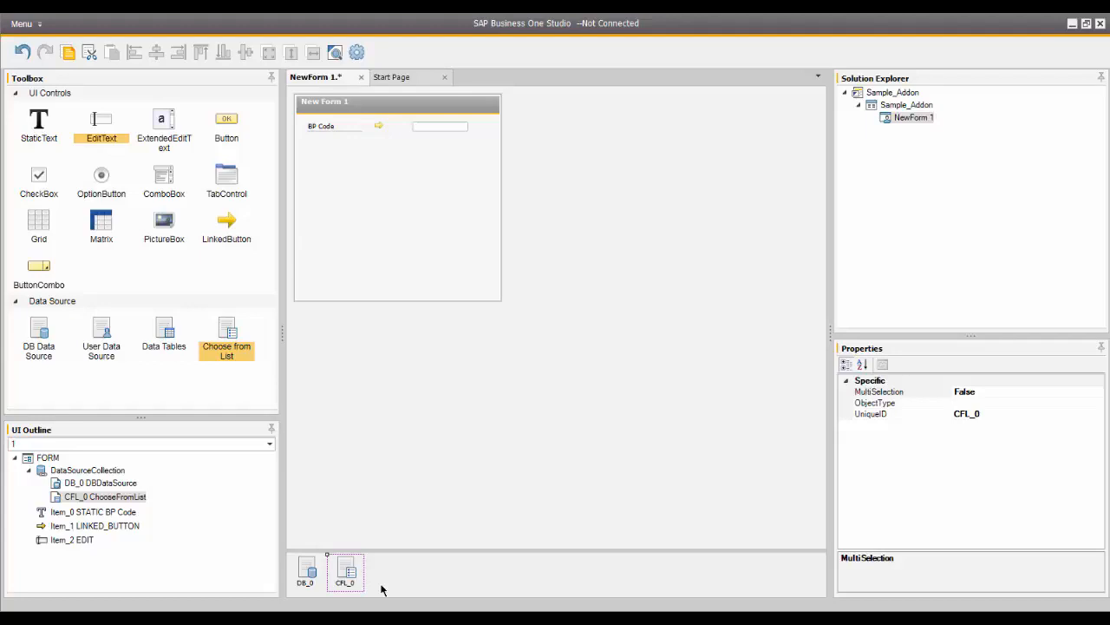
- Set the ObjectType to 2 for both the form and the Choose from List data source
click(472, 255)
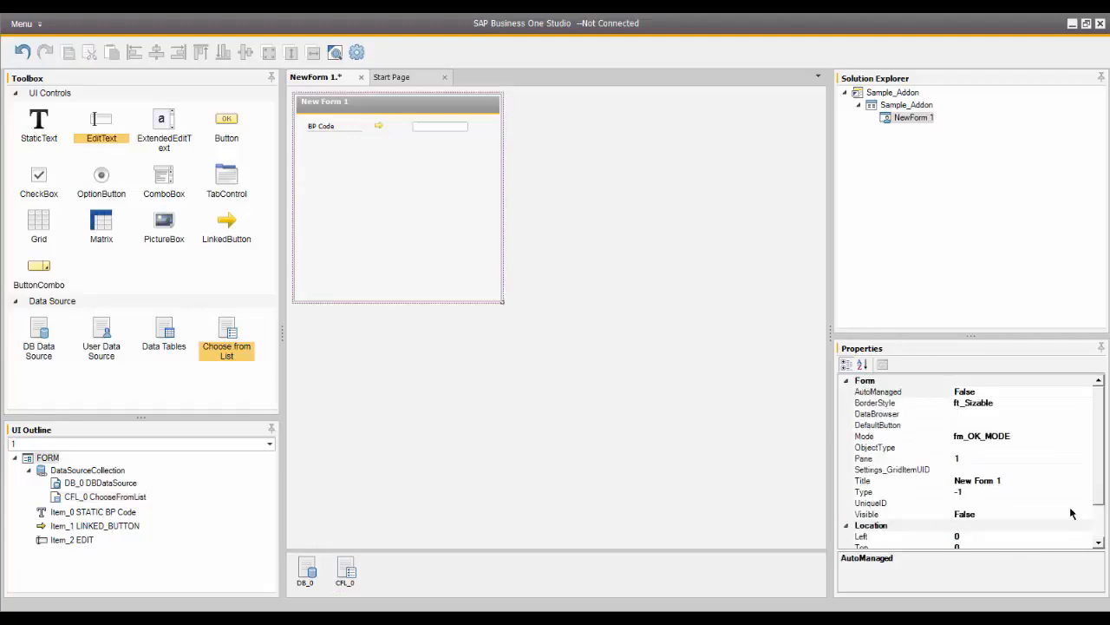
click(985, 447)
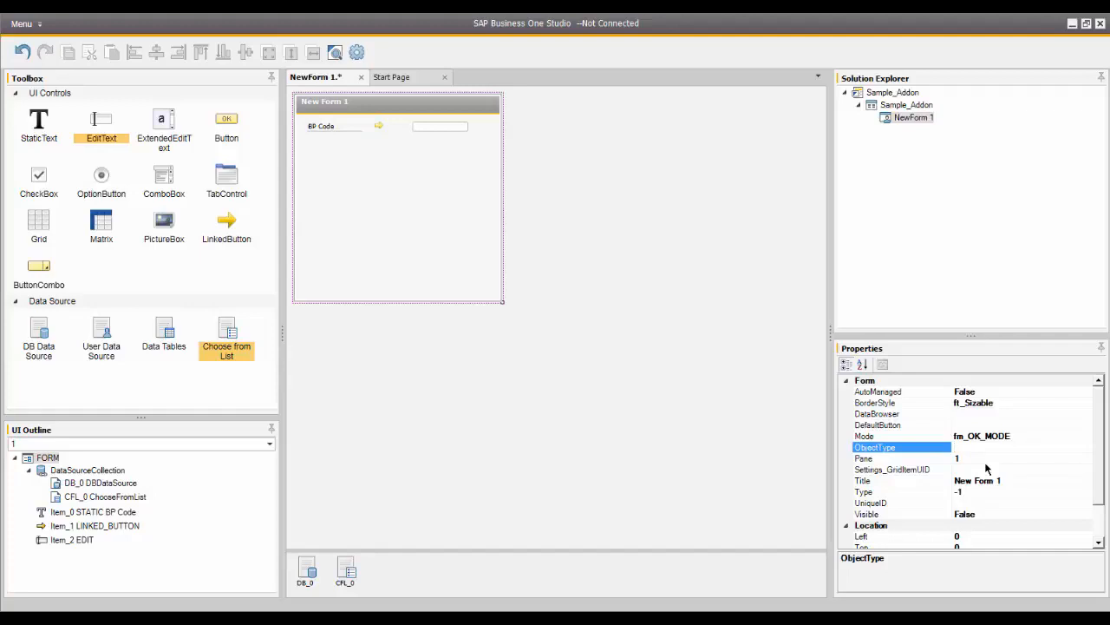
text(2)
click(348, 574)
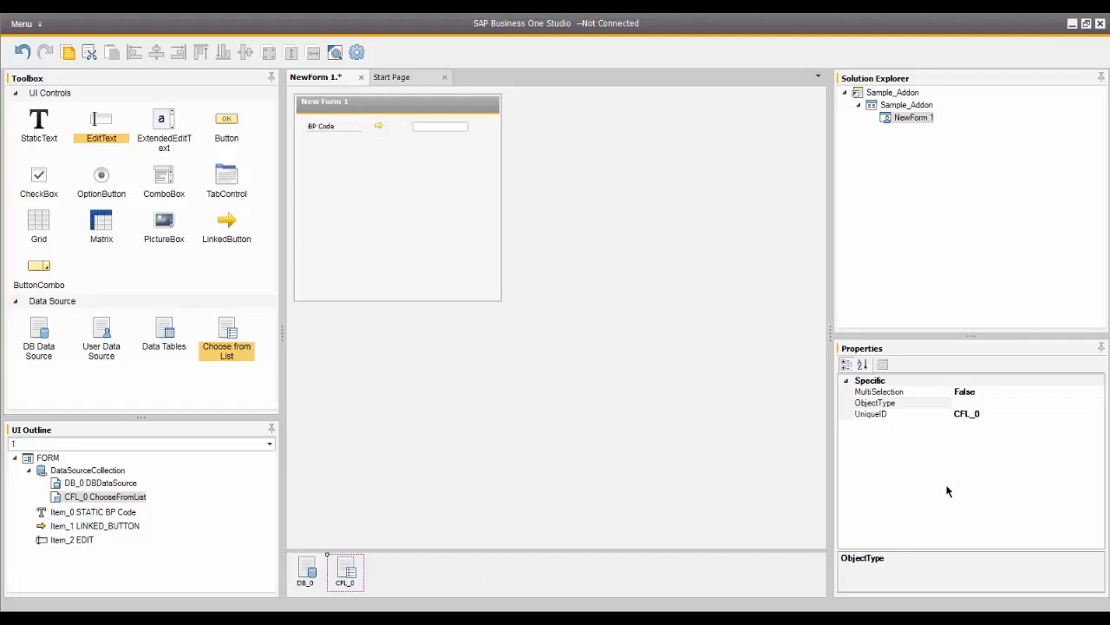
click(1025, 403)
text(2)
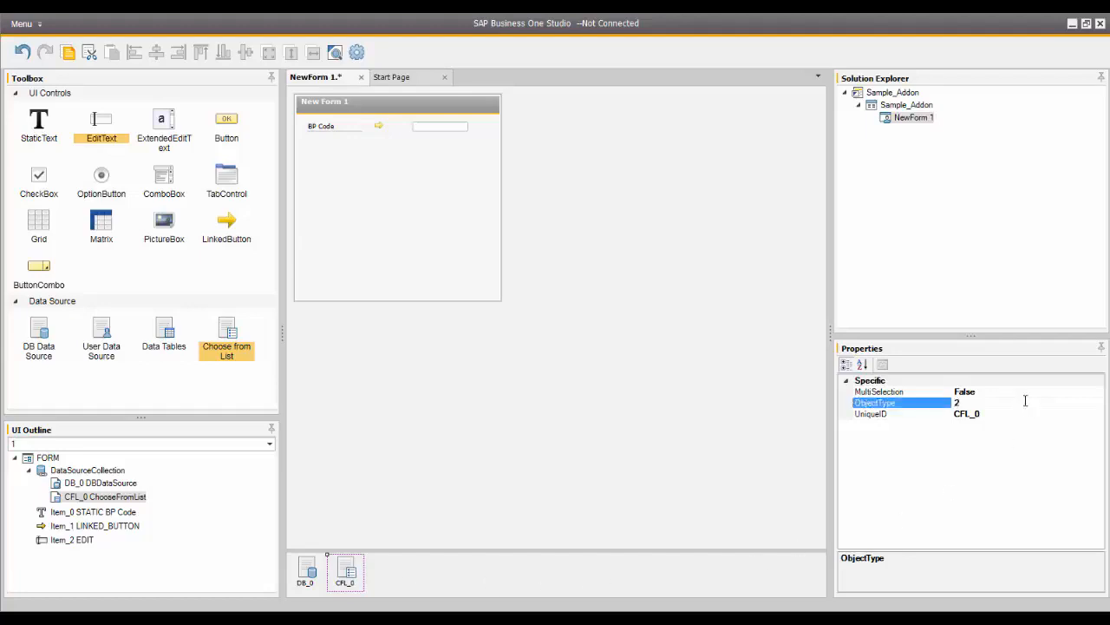
key(Return)
- Set the TableName of the DB data source to OCRD
click(308, 570)
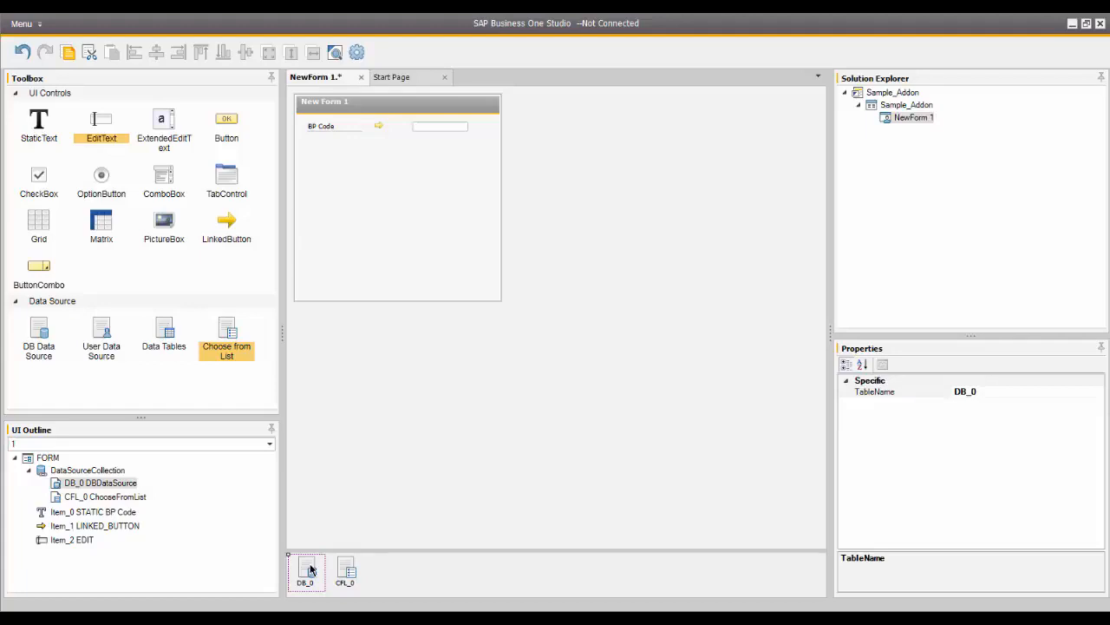
click(991, 393)
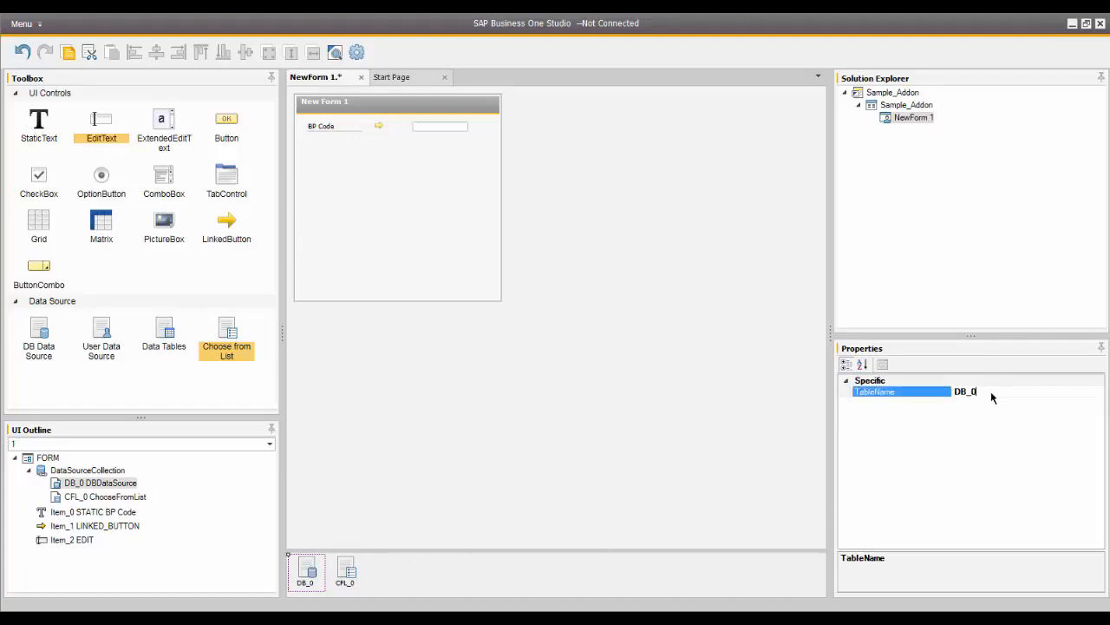
drag(991, 391, 932, 398)
key(BackSpace)
text(OCRD)
- Link the linked button to the edit text by setting LinkTo to Item_2, and check the edit text's UniqueID
click(378, 126)
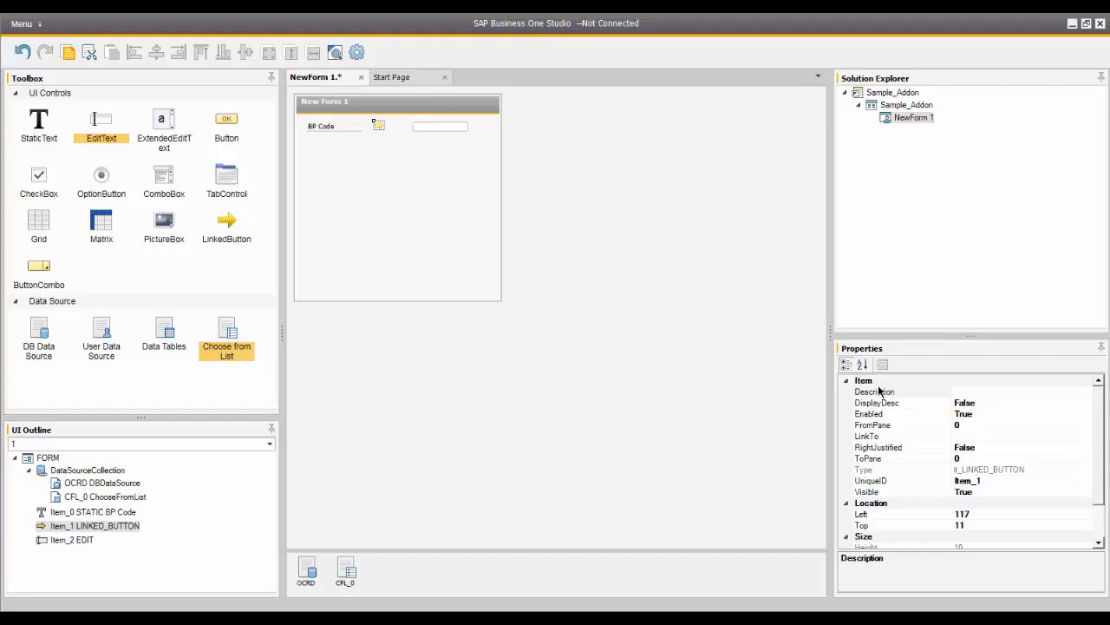
click(971, 436)
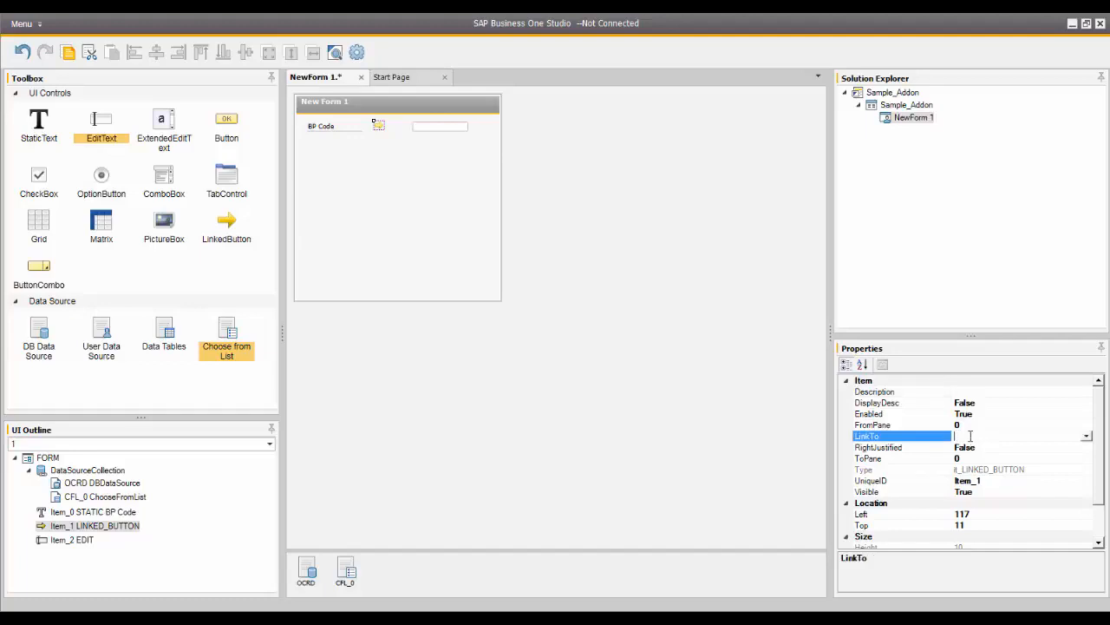
click(1087, 437)
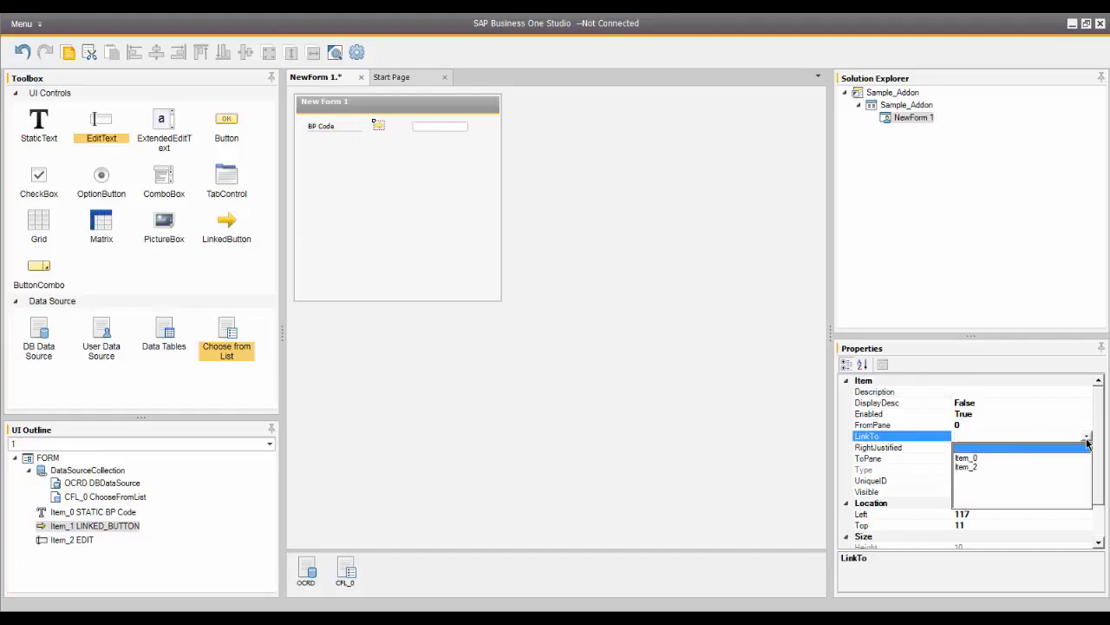
click(967, 467)
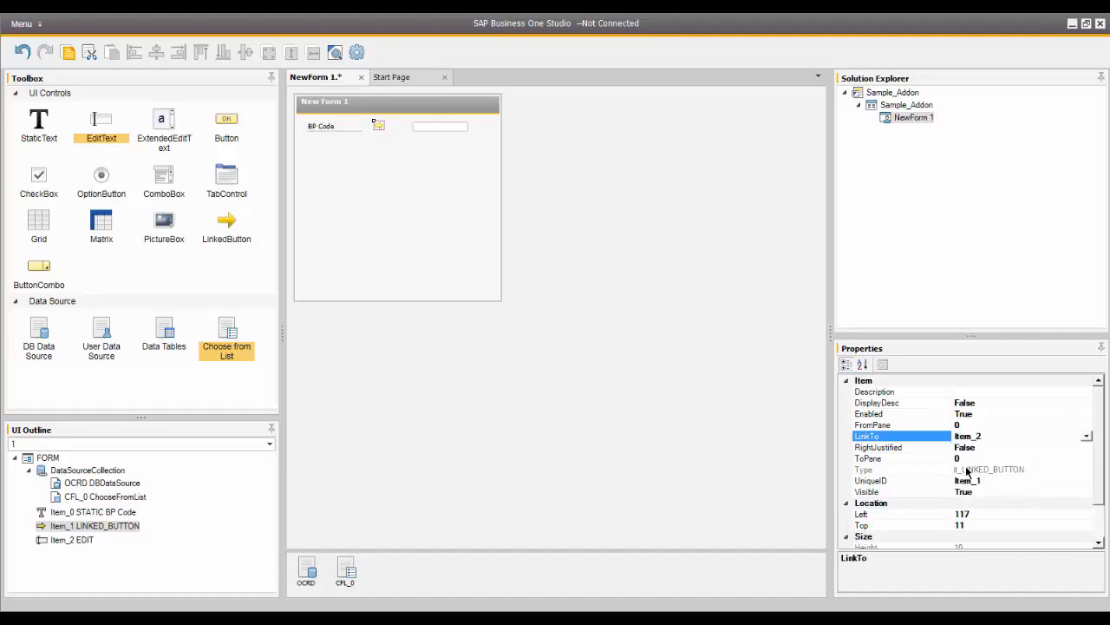
click(430, 127)
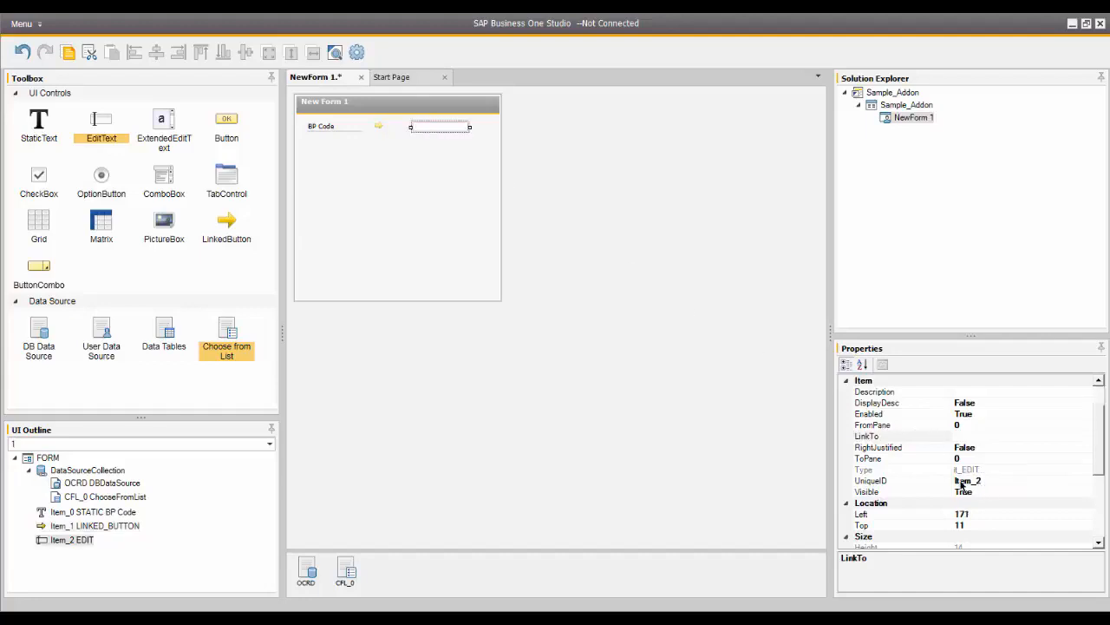
- Set the linked button's LinkedObject property to 2
click(379, 125)
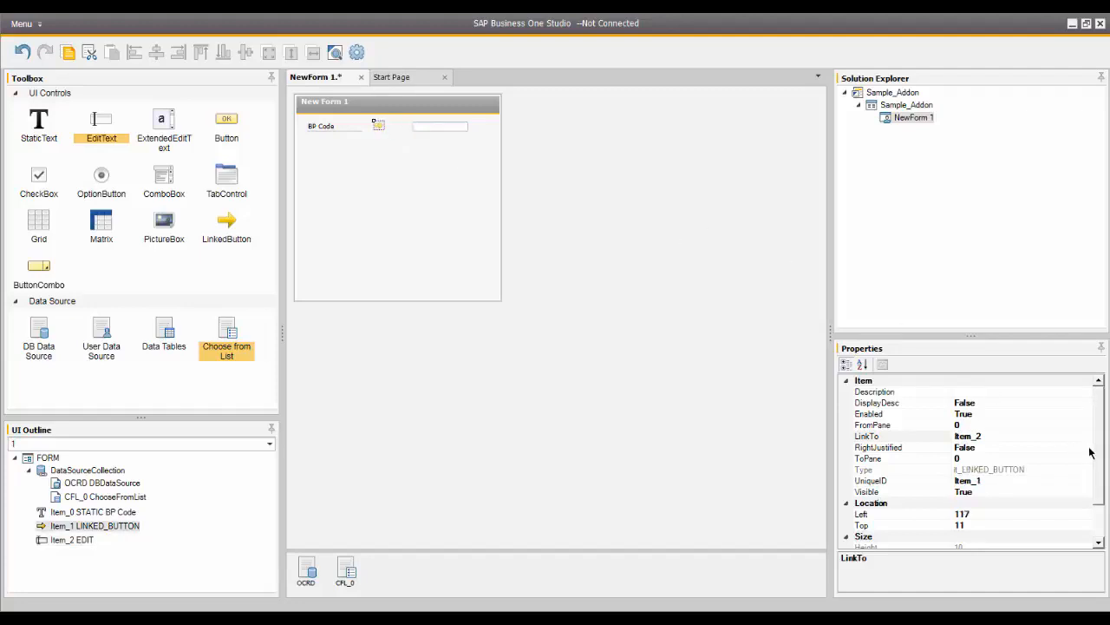
drag(1099, 461, 1095, 497)
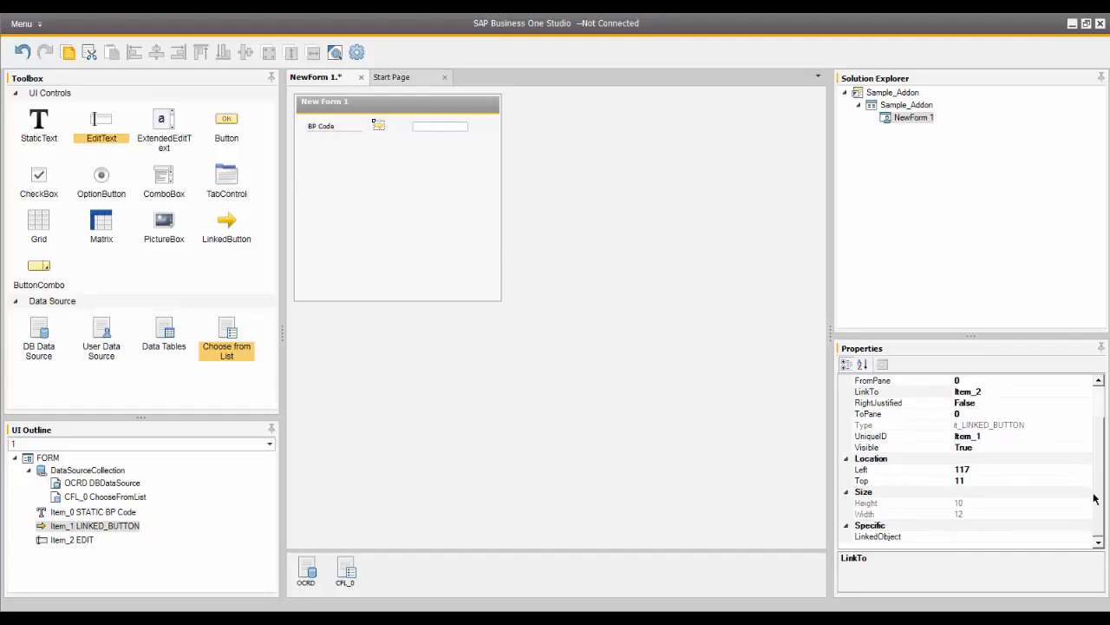
click(963, 537)
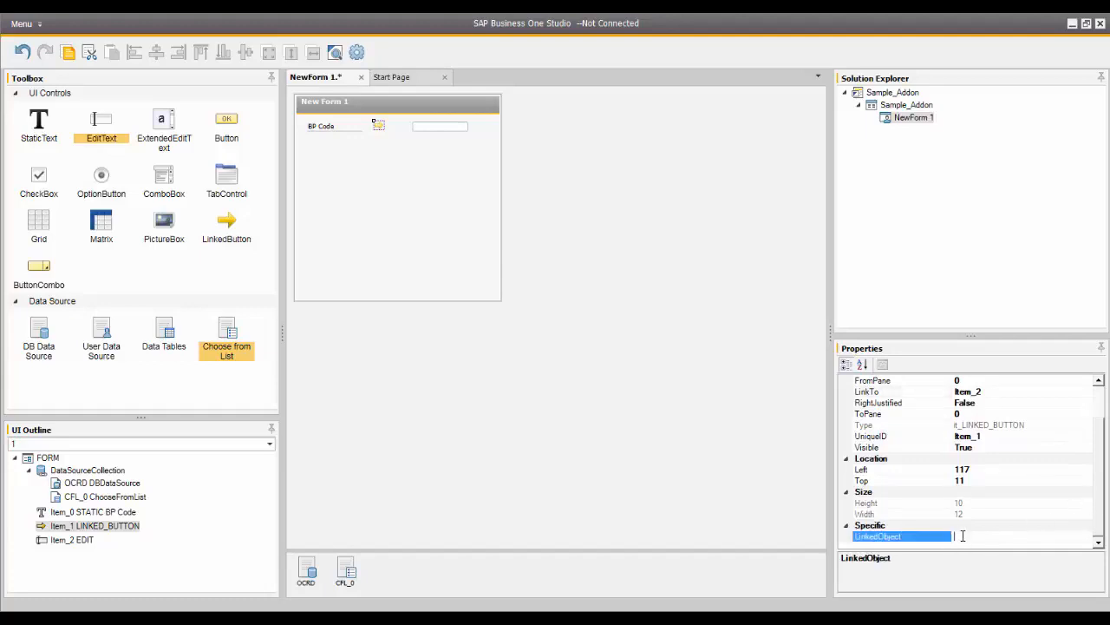
text(2)
- Bind the edit text to the OCRD data source with the alias CardCode
click(438, 127)
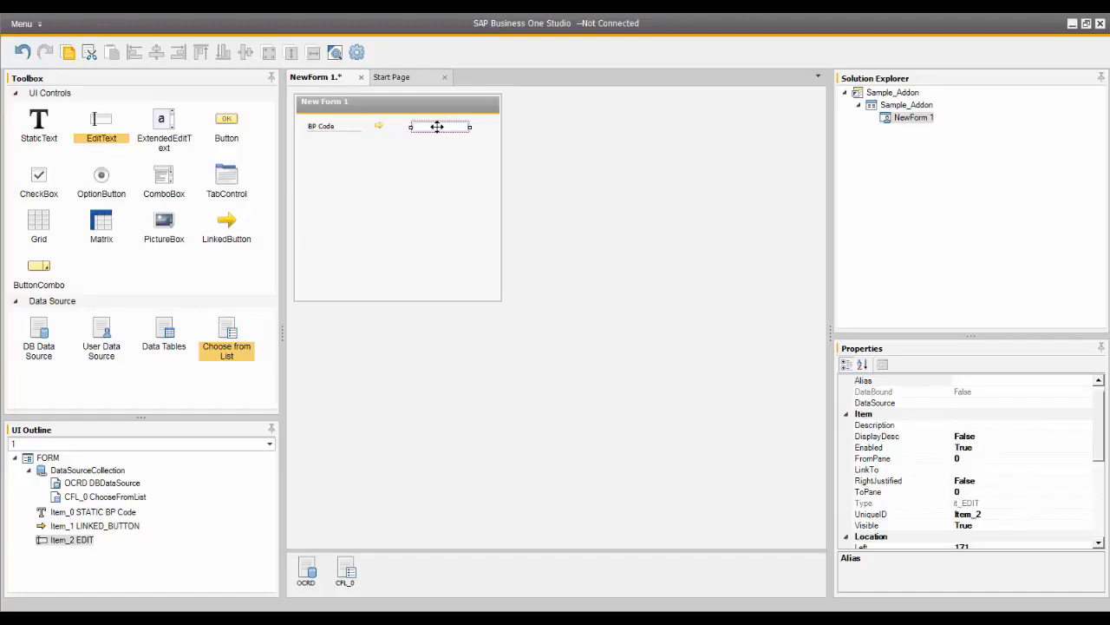
click(987, 403)
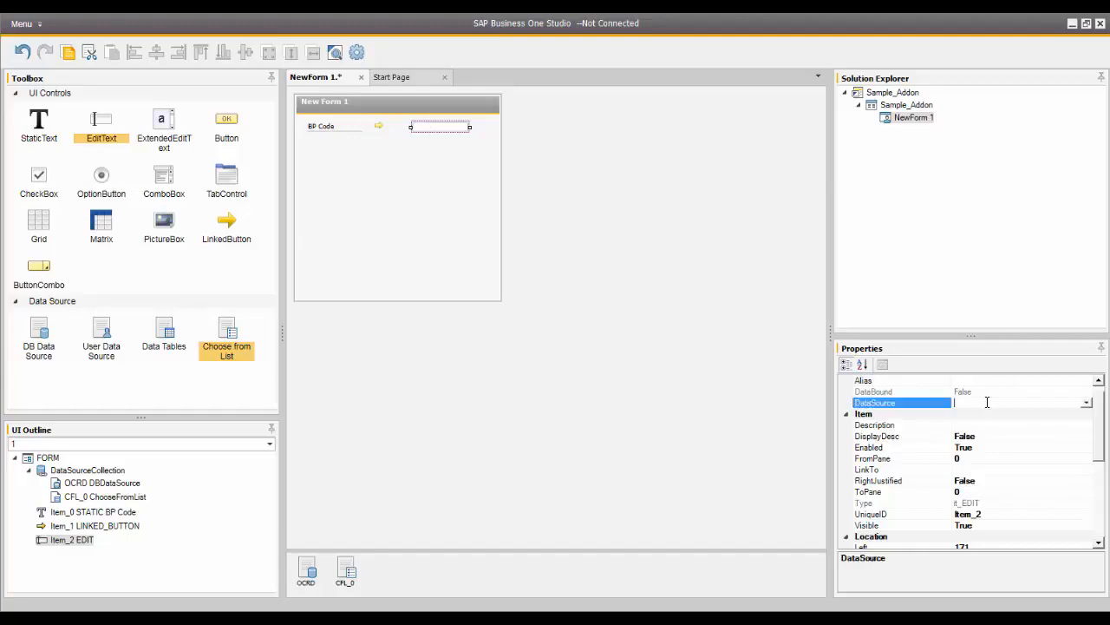
click(1087, 405)
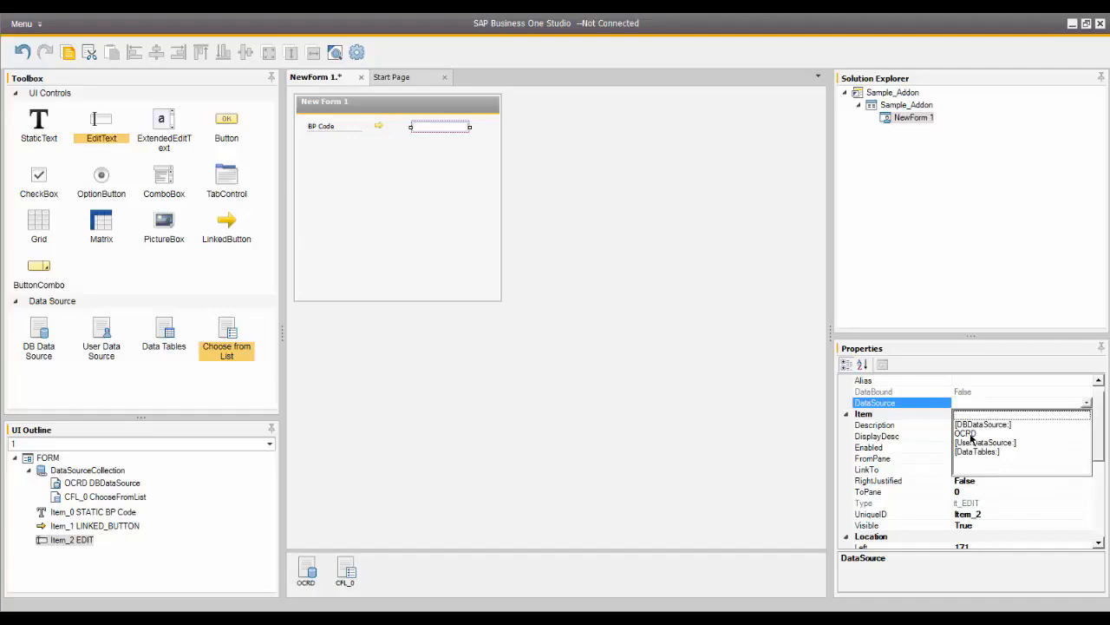
click(968, 433)
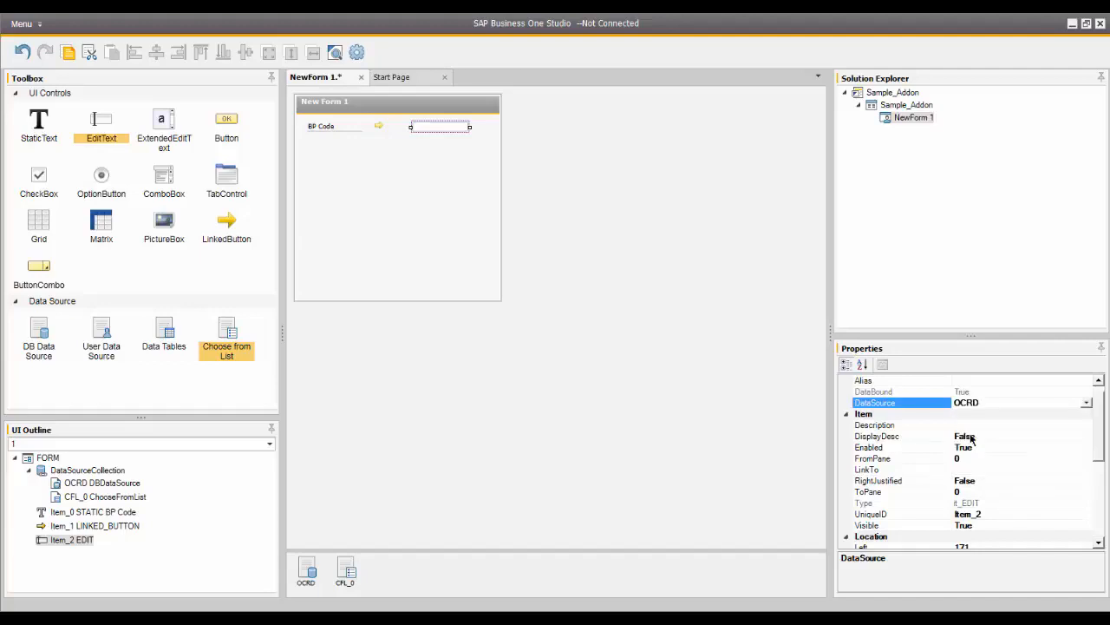
click(1099, 382)
click(974, 393)
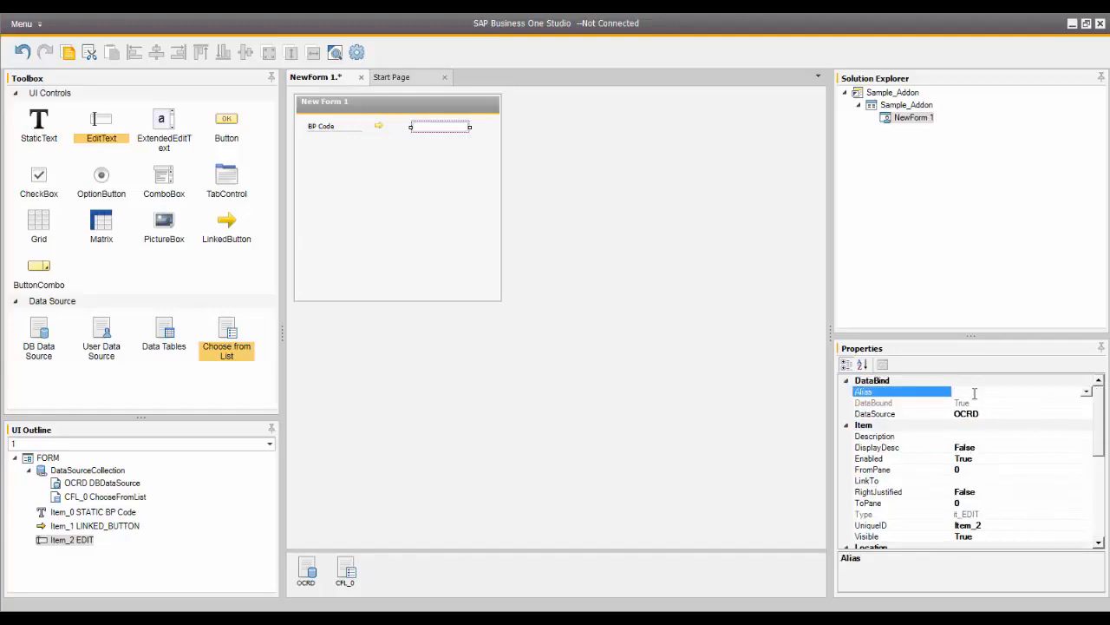
text(CardCode)
- Set the edit text's ChooseFromListUID to CFL_0
drag(1097, 441, 1099, 525)
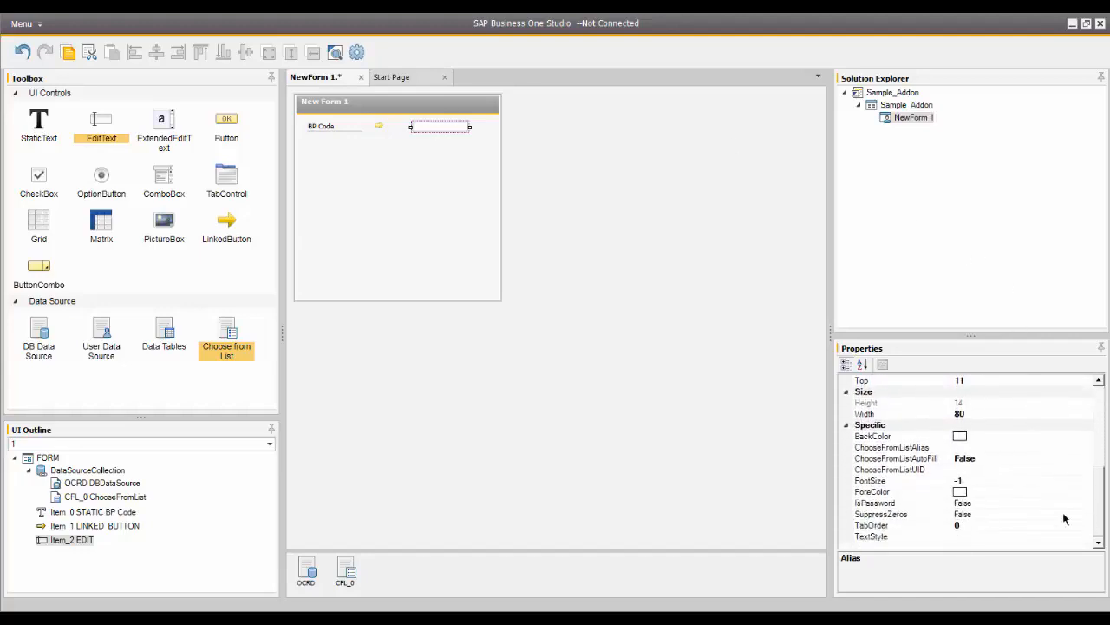
click(963, 469)
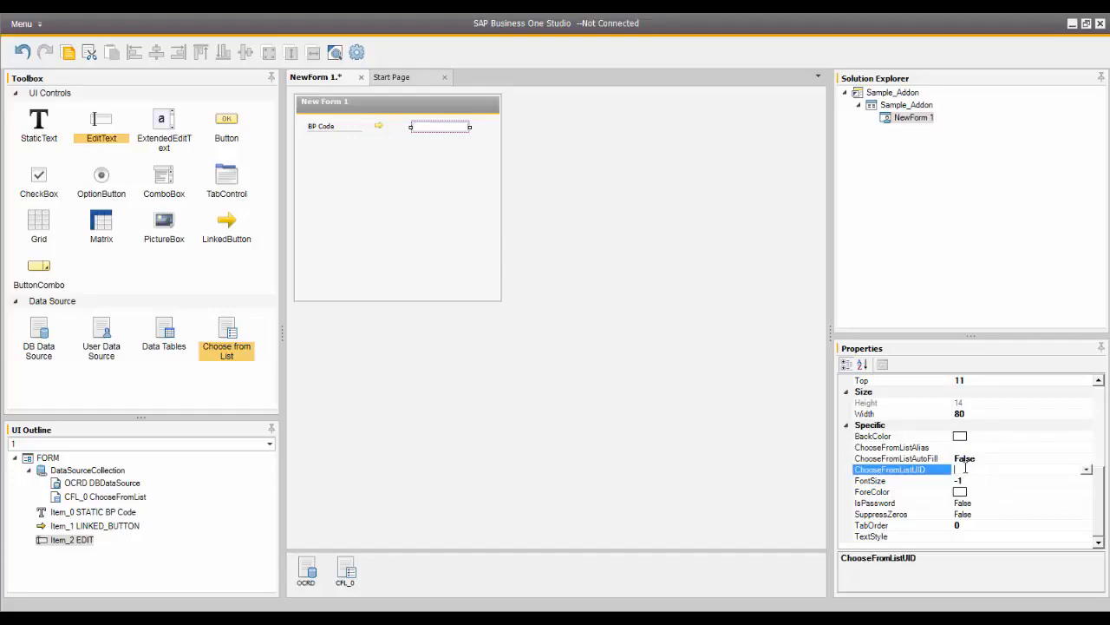
click(1086, 470)
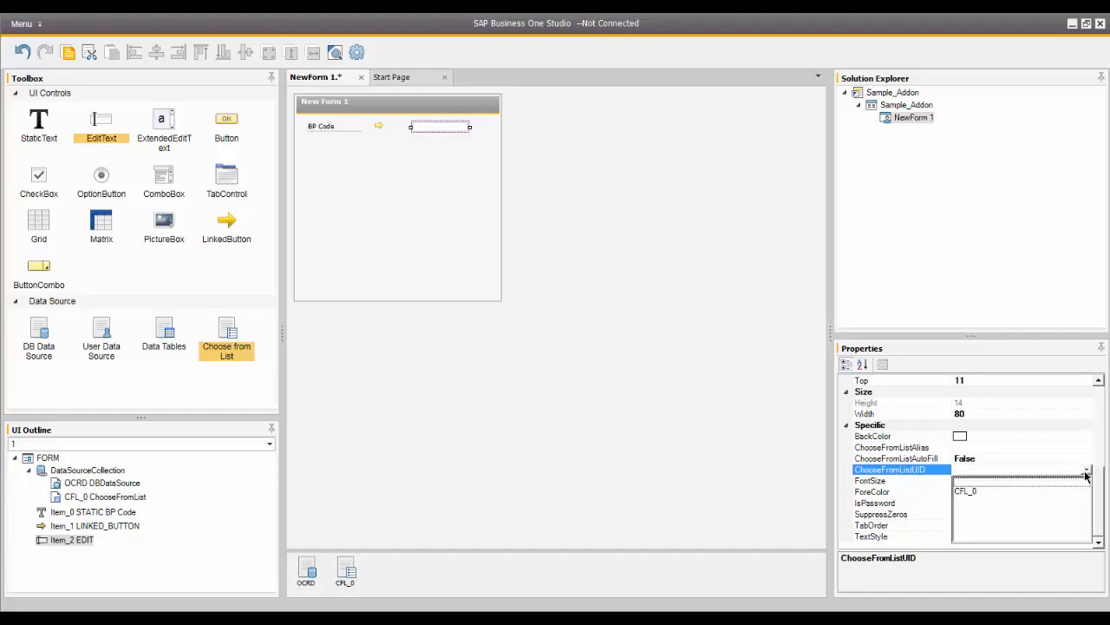
click(967, 493)
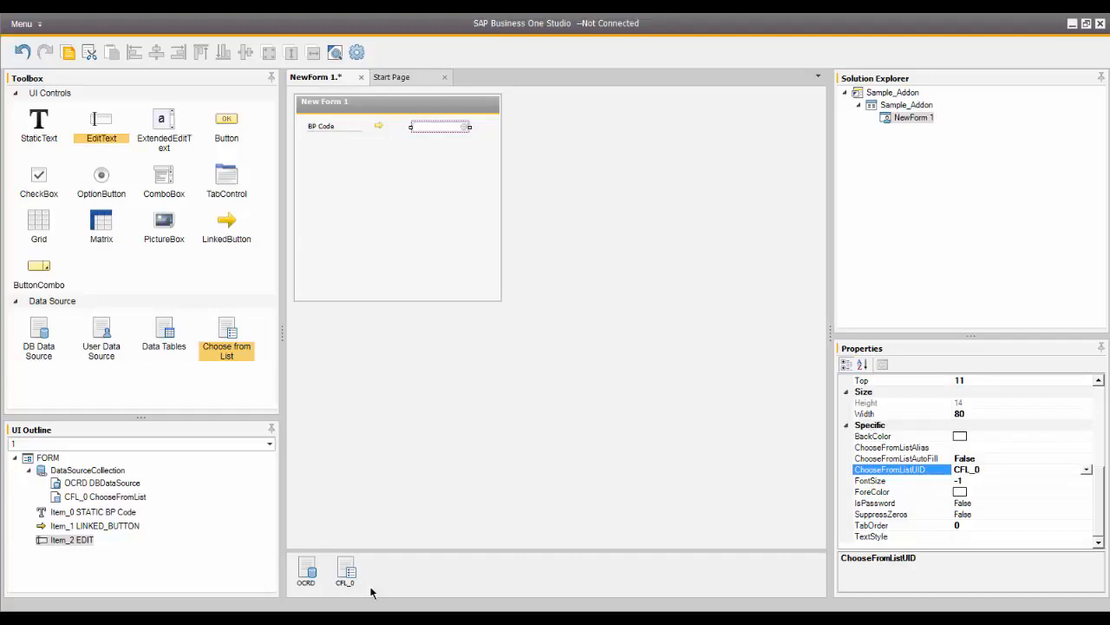
- Set the edit text's ChooseFromListAutoFill to True and its ChooseFromListAlias to CardCode
click(981, 459)
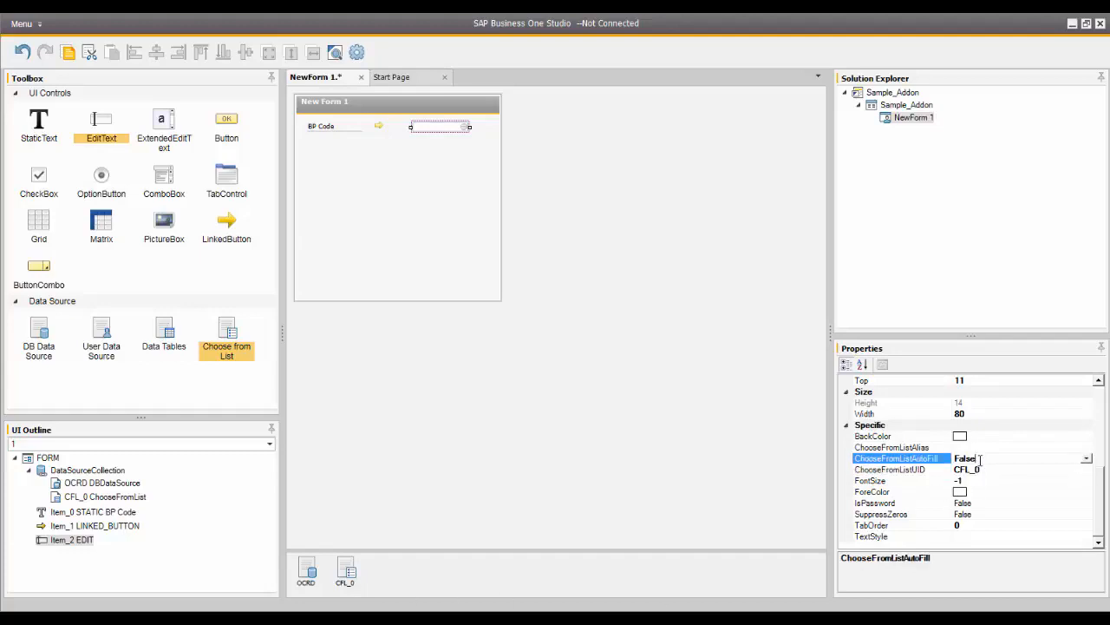
click(1087, 458)
click(972, 471)
click(972, 448)
text(CardCode)
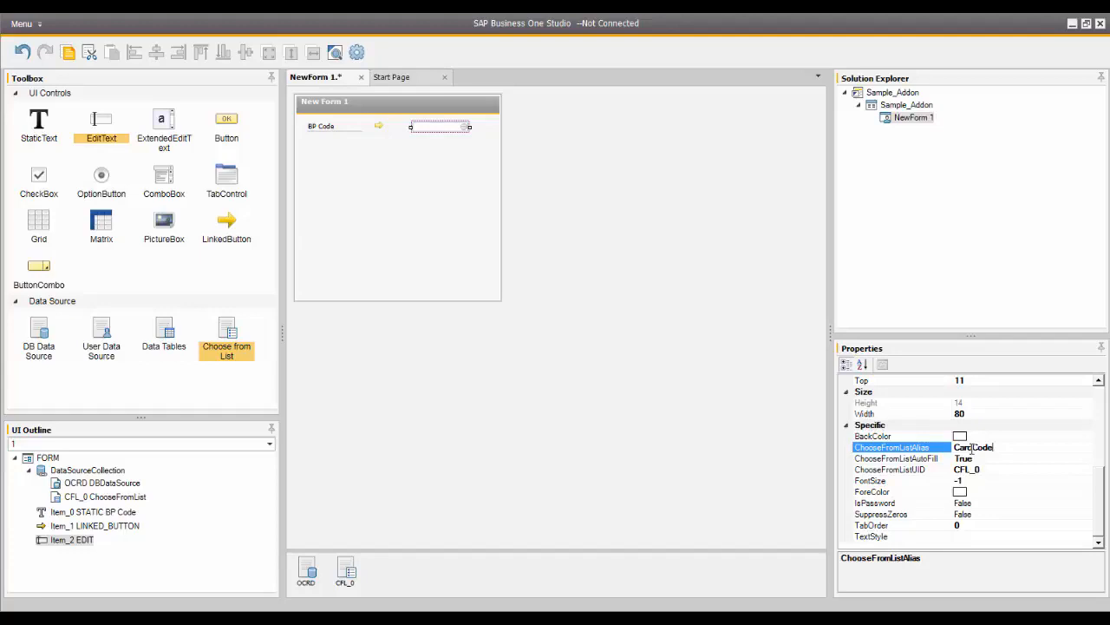
- Preview the form in SAP Business One and choose Earthshaker Corporation for BP Code from the list of business partners
click(337, 54)
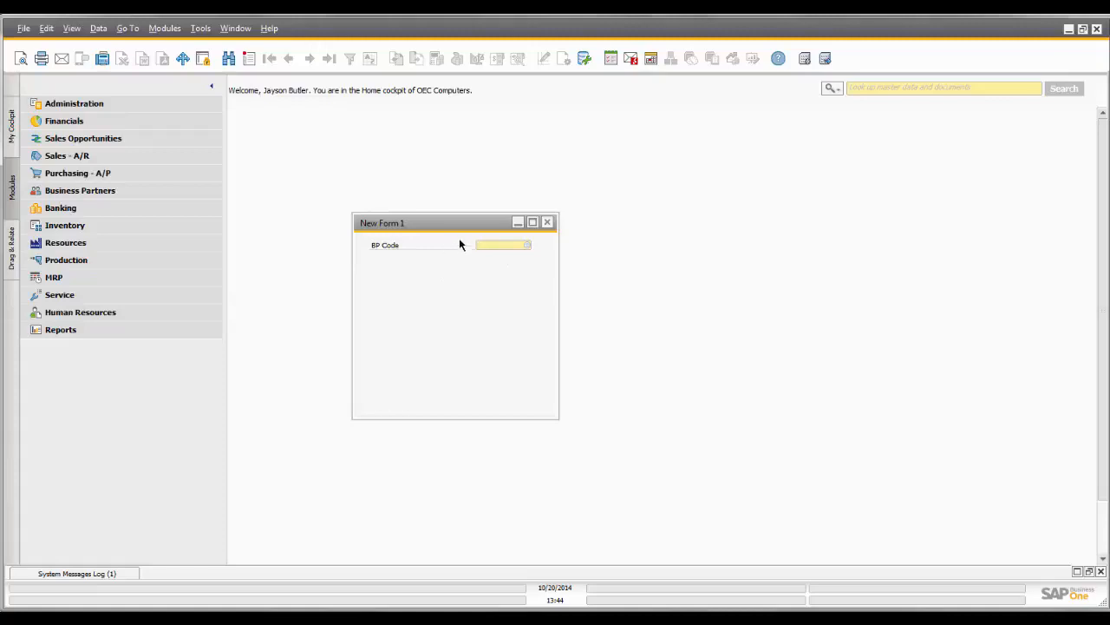
click(527, 245)
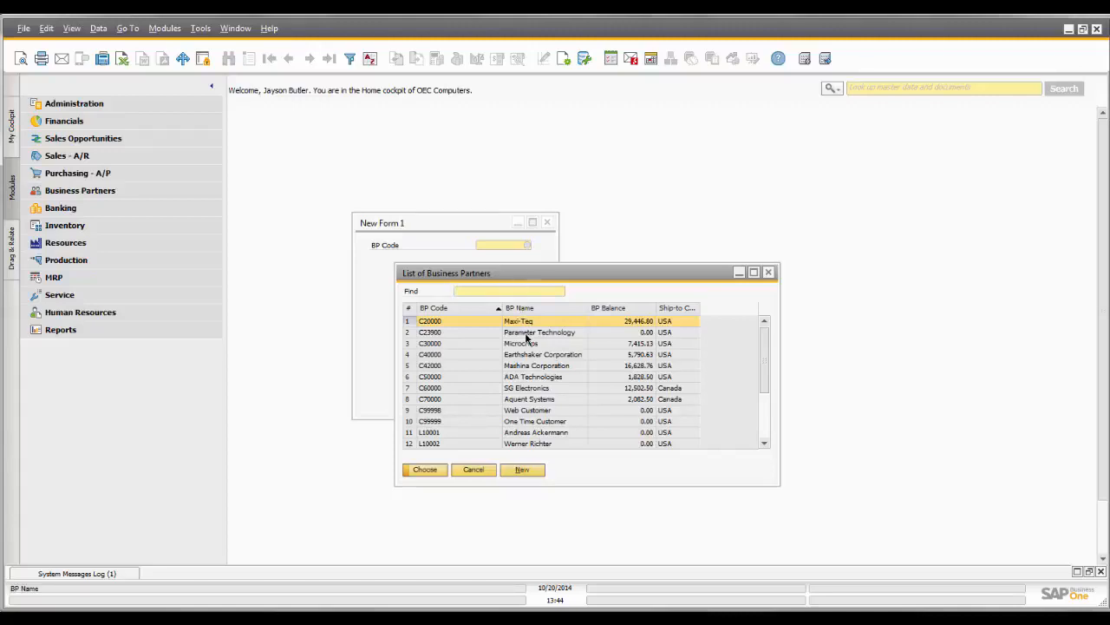
click(440, 355)
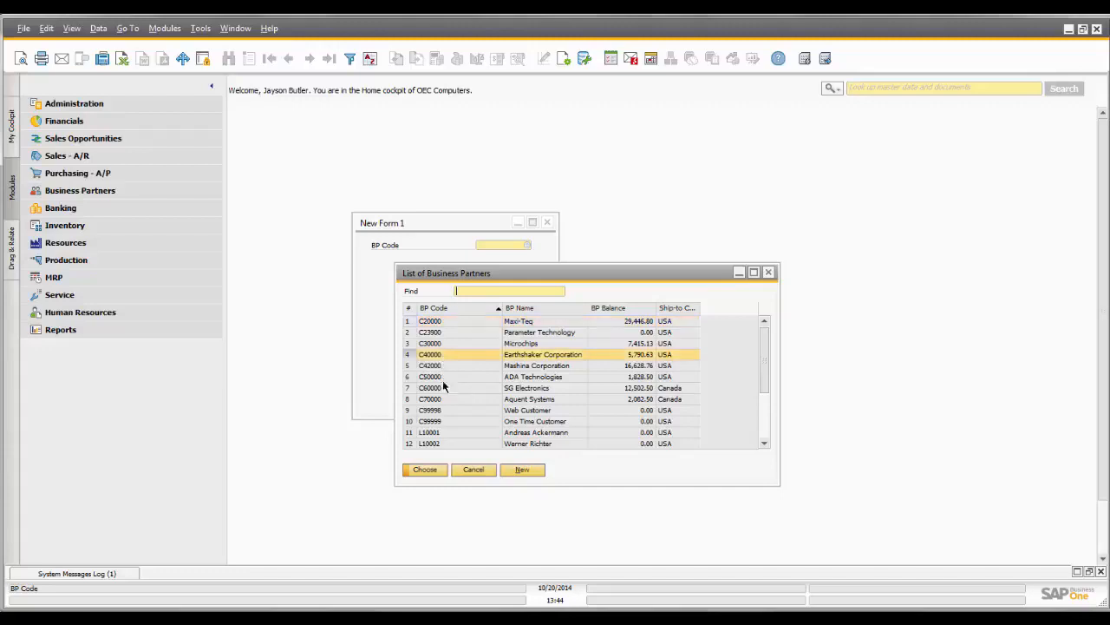
click(425, 470)
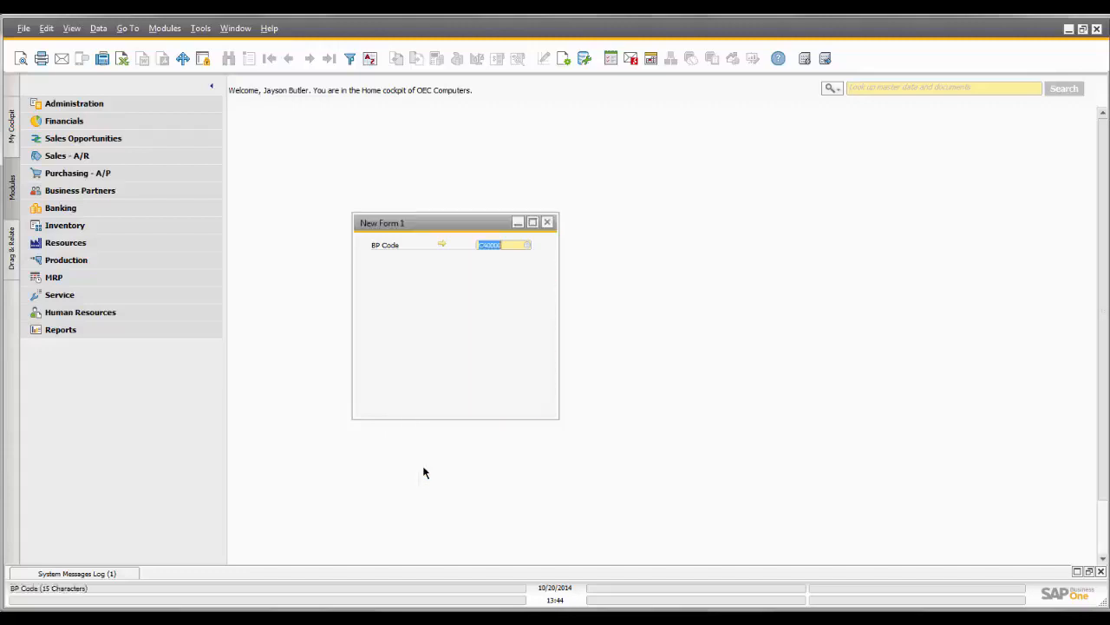
- Open the business partner's master data through the form's linked arrow and move its window clear of the form
click(441, 245)
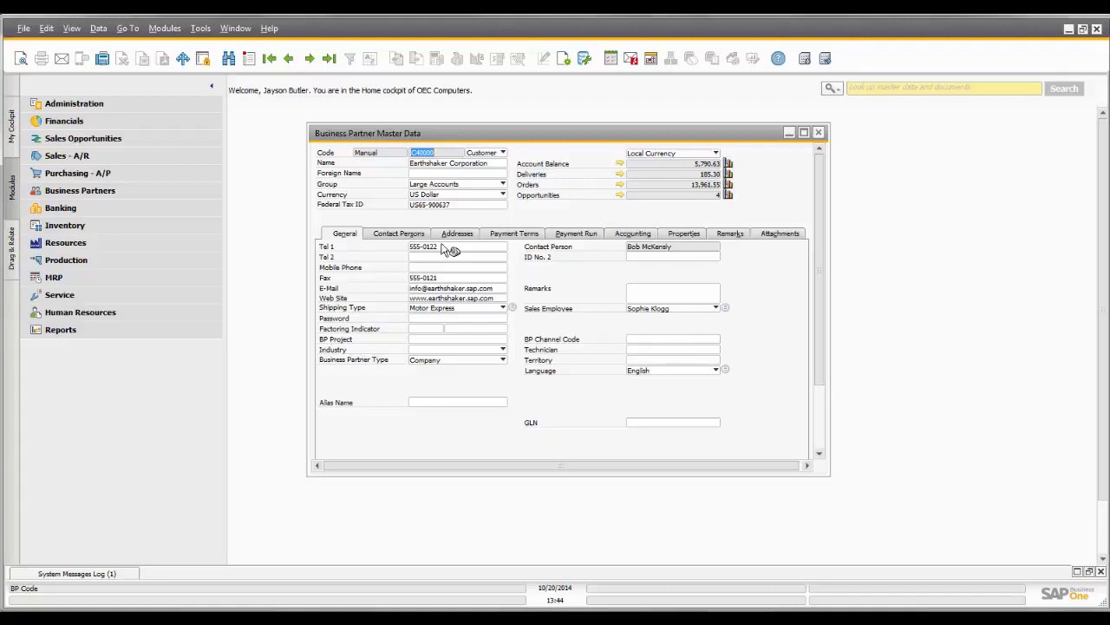
drag(564, 138, 840, 196)
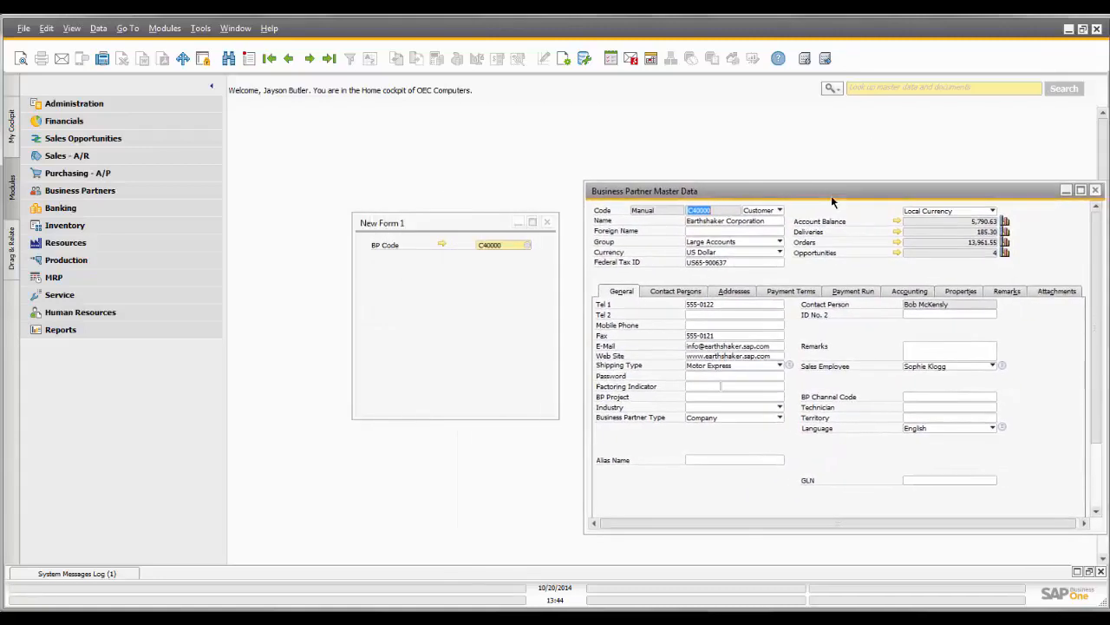
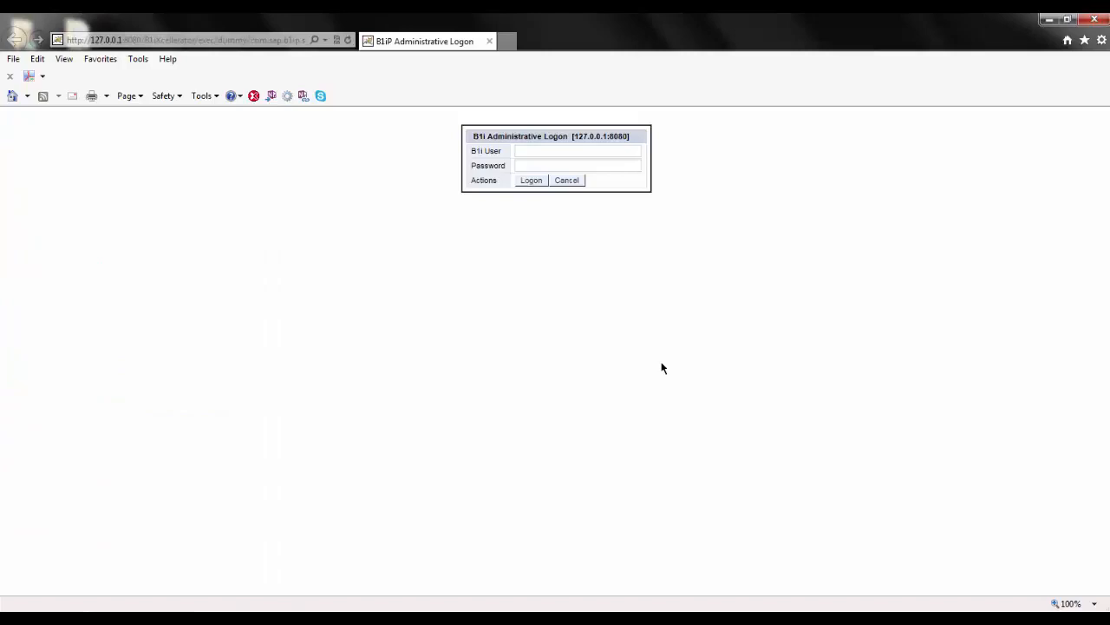
- Log on to the SAP Business One integration framework in the browser as B1iadmin with the account password
click(529, 150)
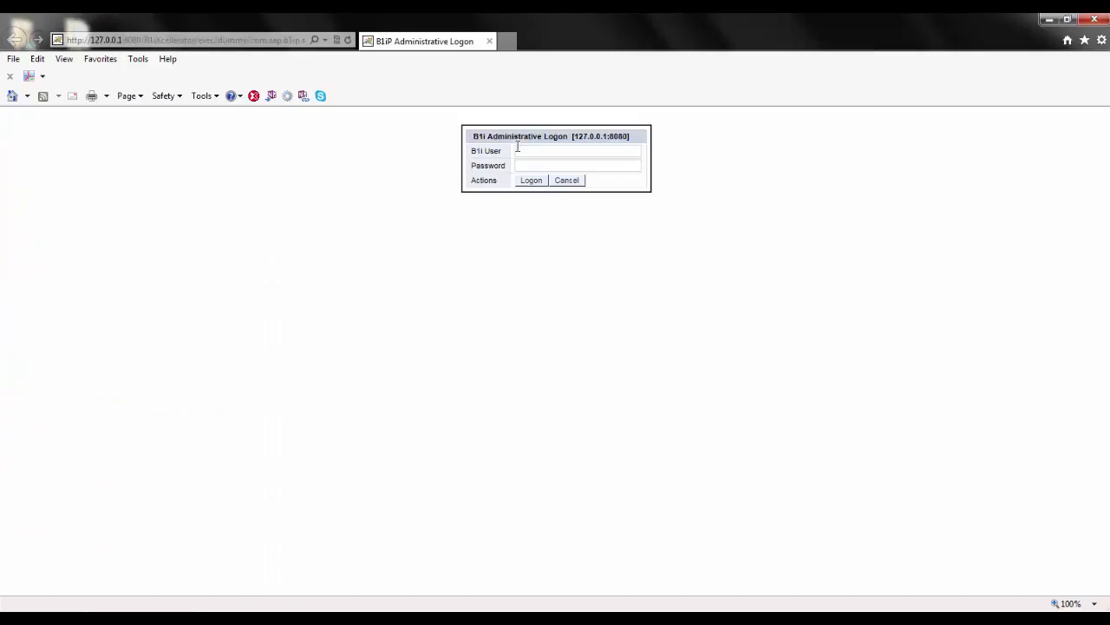
text(B1iadmin)
click(578, 165)
text(••••••••)
click(534, 181)
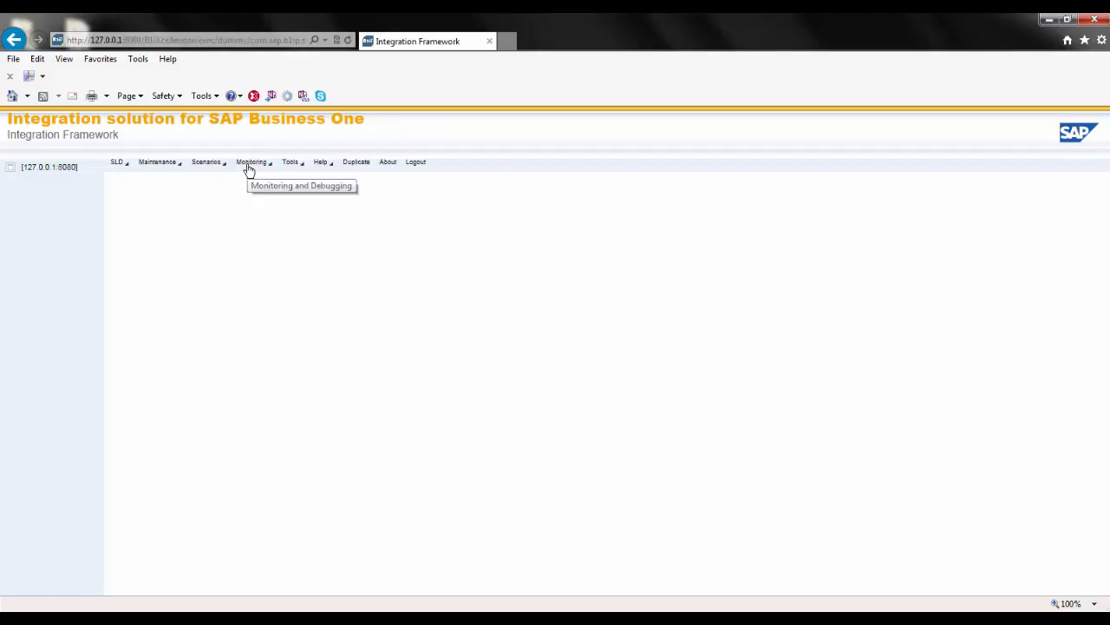
- Review the system types offered for a new system in the SLD and open the first SBOTEST system's connectivity details
click(117, 165)
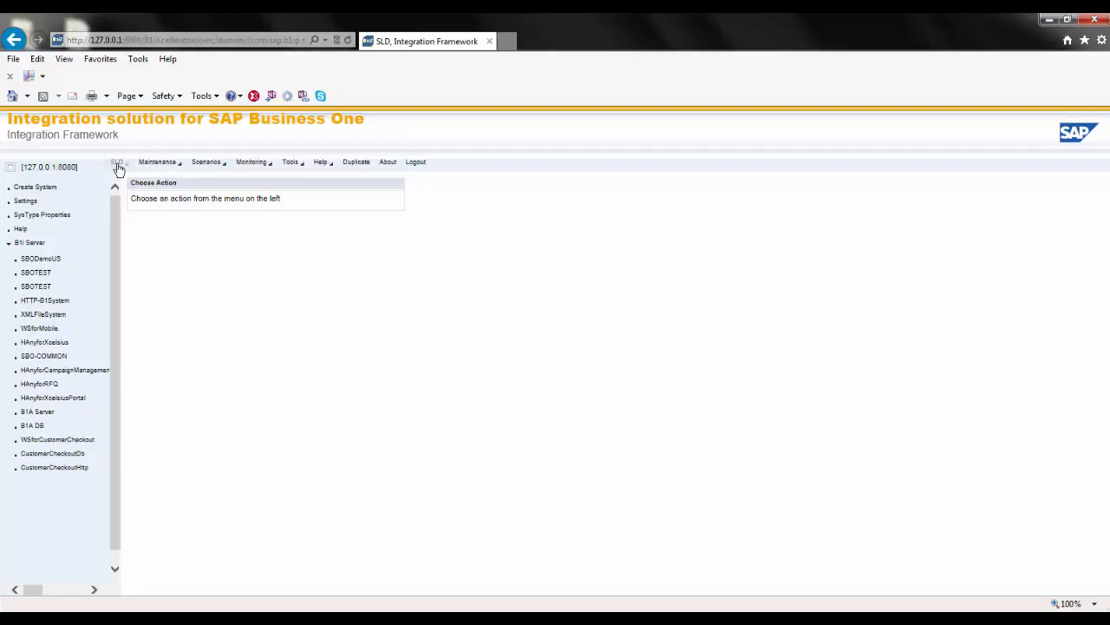
click(36, 188)
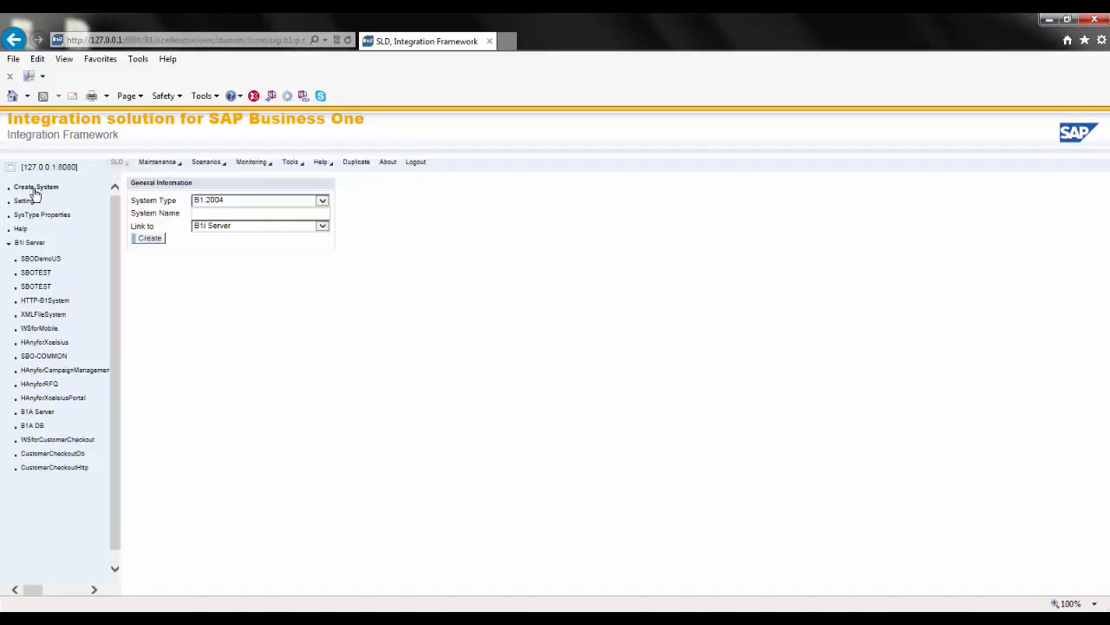
click(324, 204)
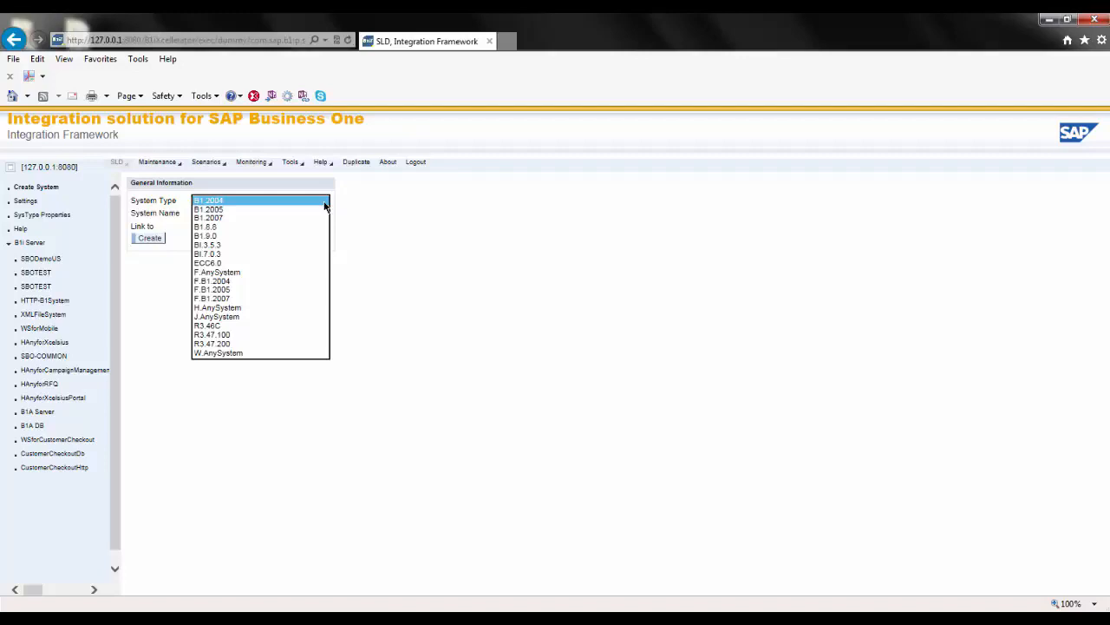
click(36, 273)
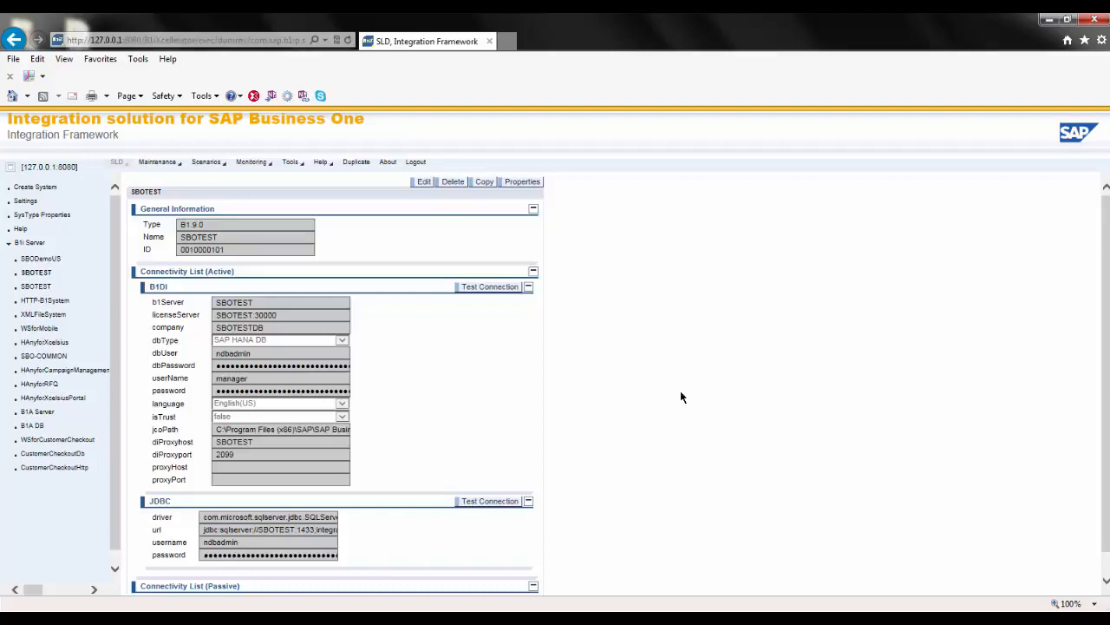
- Examine the sap.B1RFQ scenario package's overview and the processing flow of its sap.sl.purchquote.resp step, then close both views
click(211, 165)
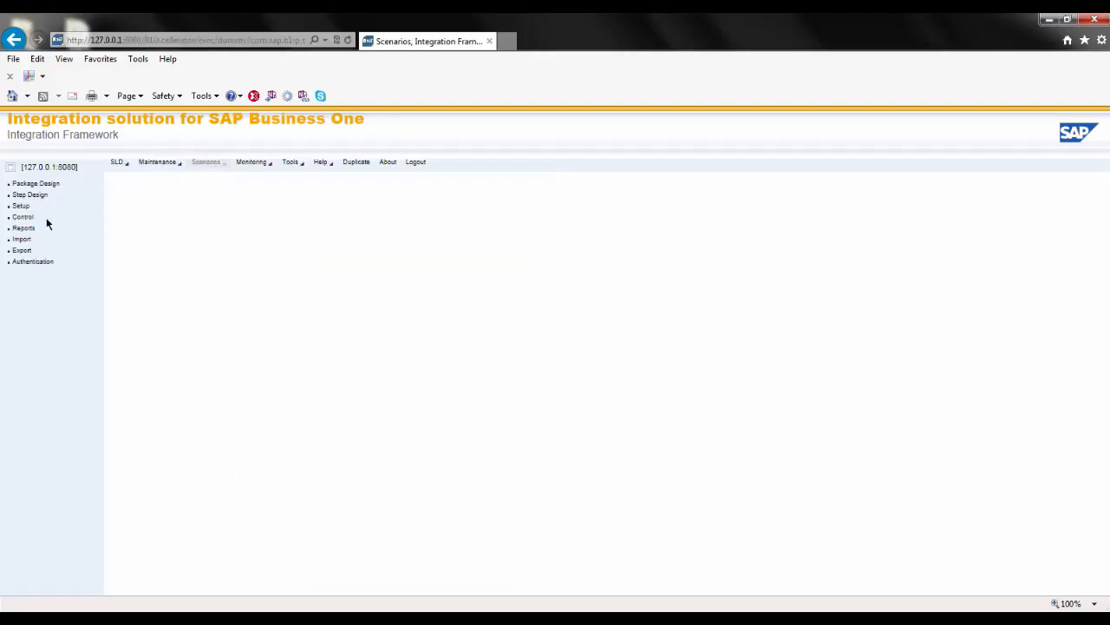
click(19, 218)
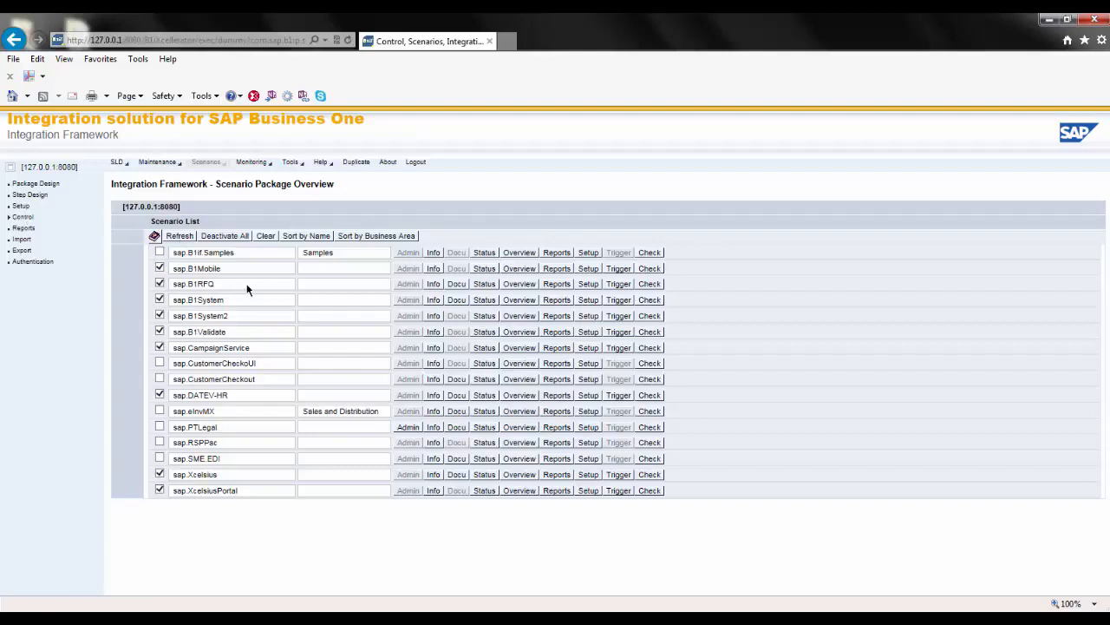
click(513, 284)
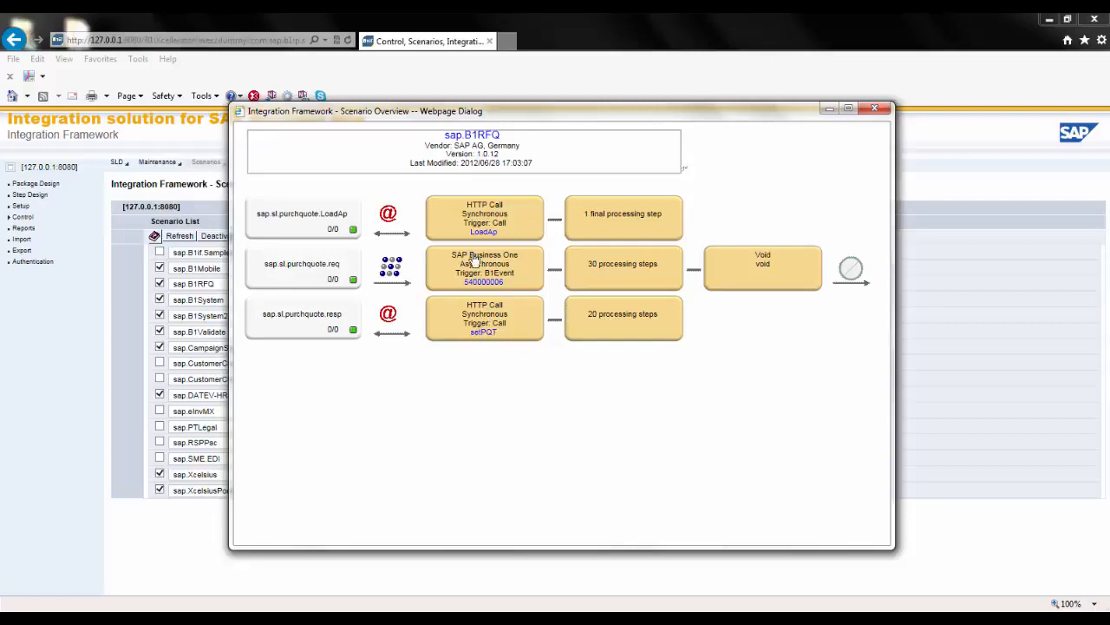
click(622, 322)
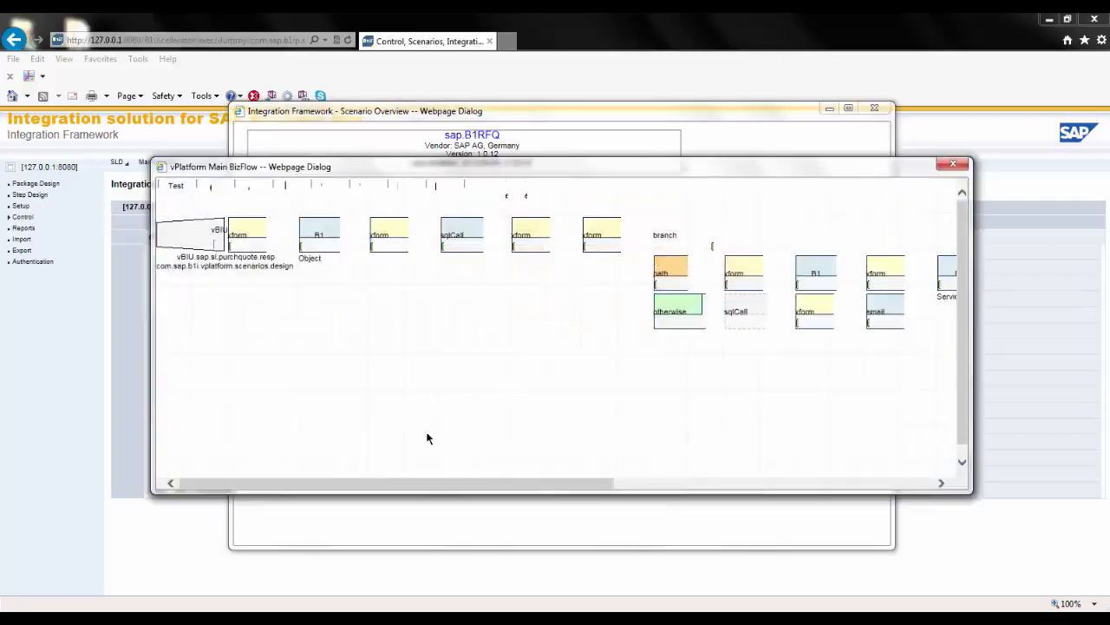
mouse_move(367, 484)
mouse_down()
mouse_move(716, 494)
mouse_move(525, 490)
mouse_move(355, 466)
mouse_up()
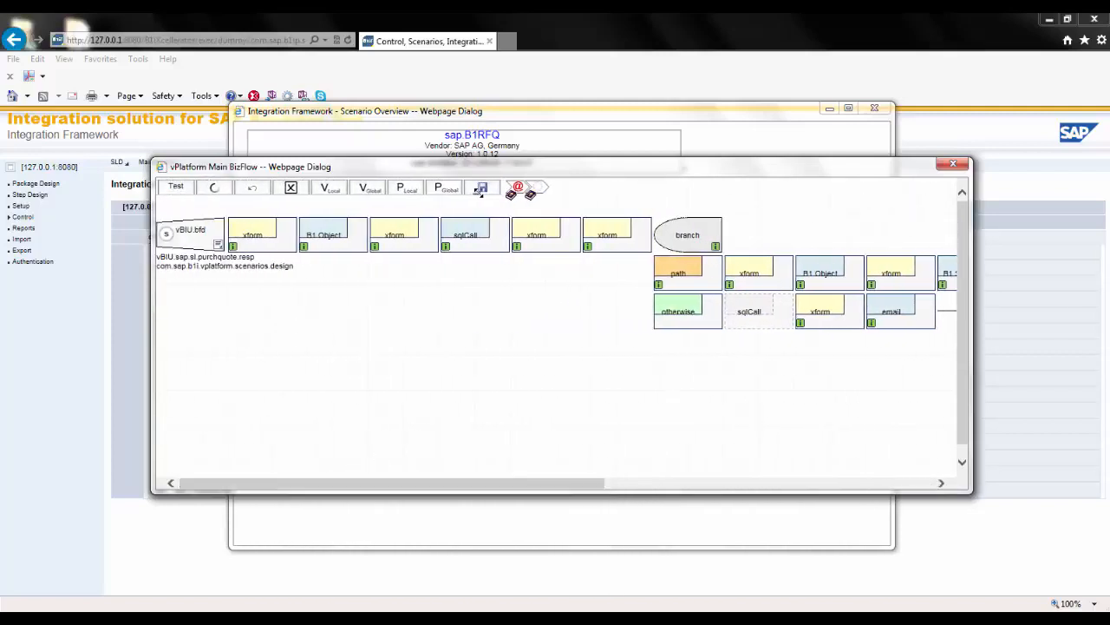
click(952, 163)
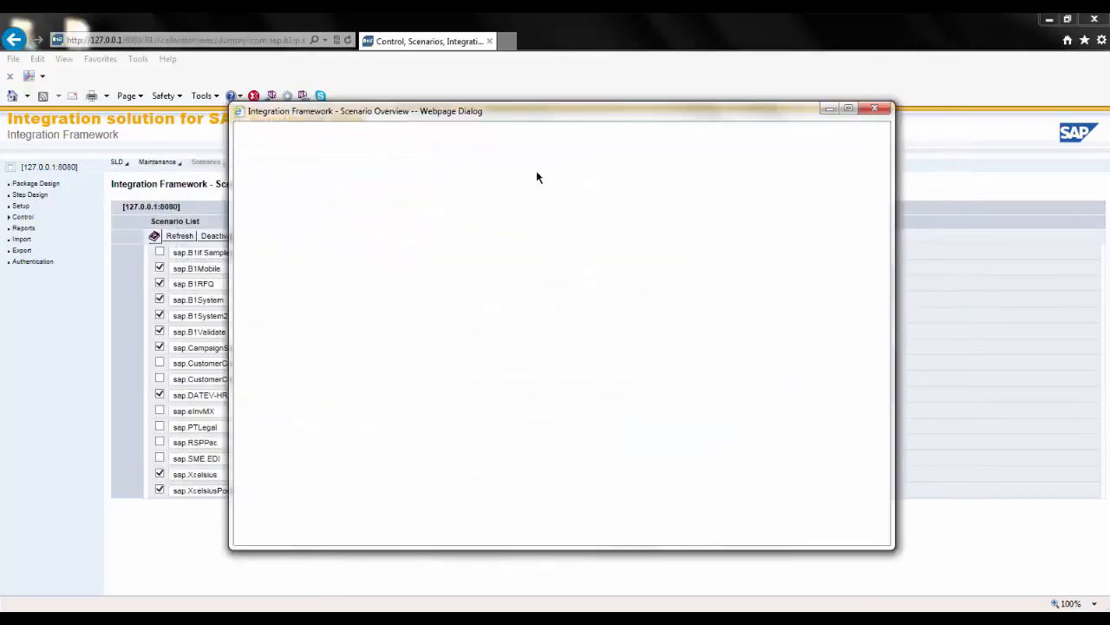
click(873, 108)
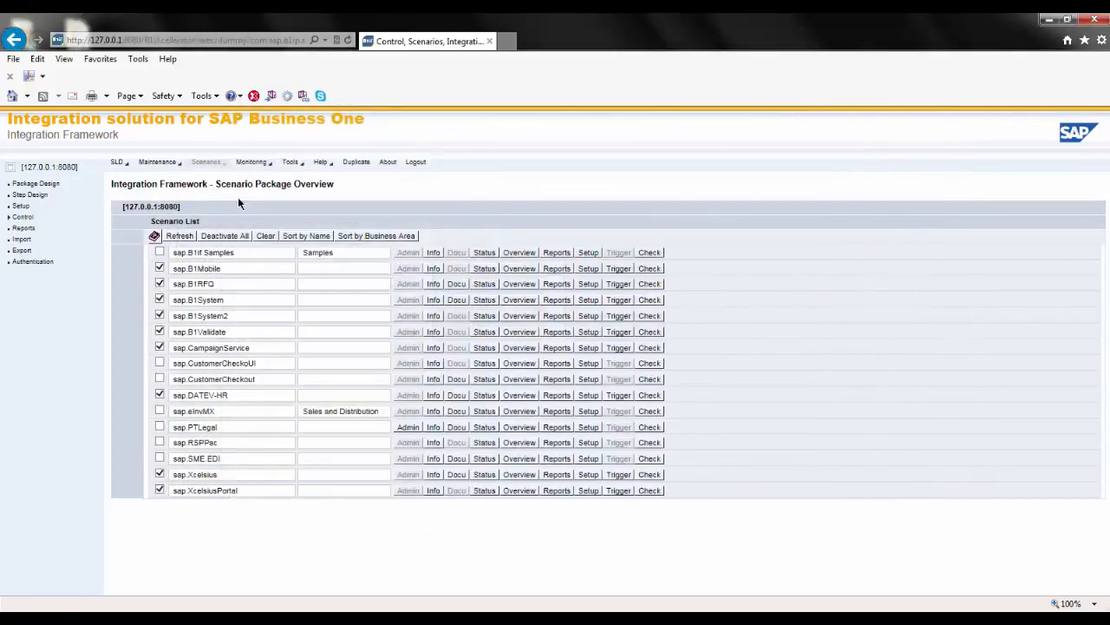
- Examine the monitoring message log and check its error inbox for semantical errors per receiver system
click(252, 165)
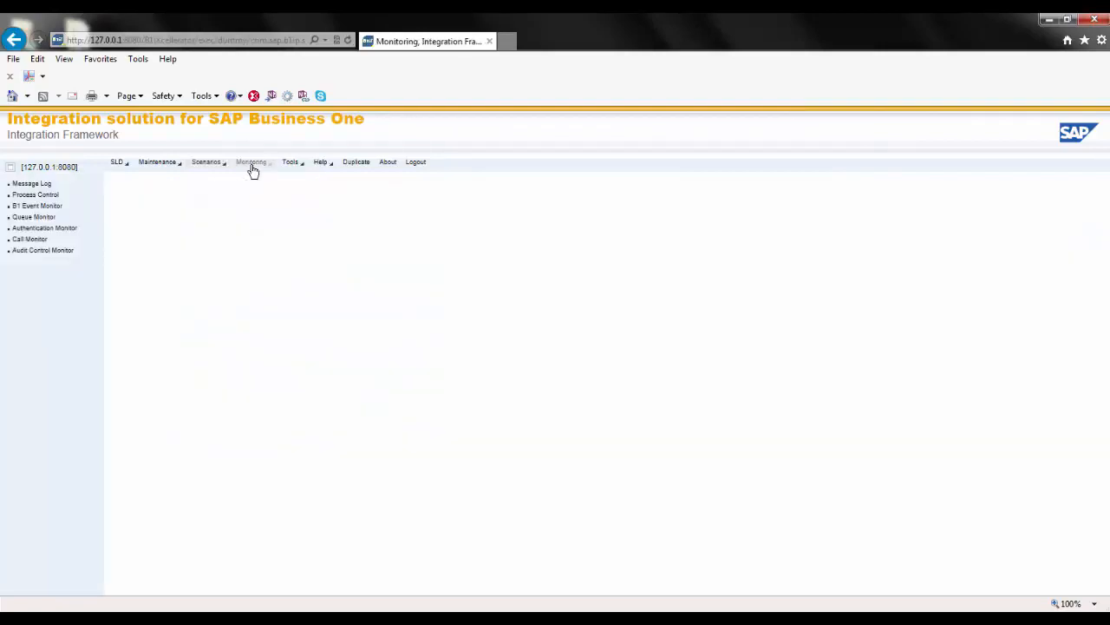
click(26, 186)
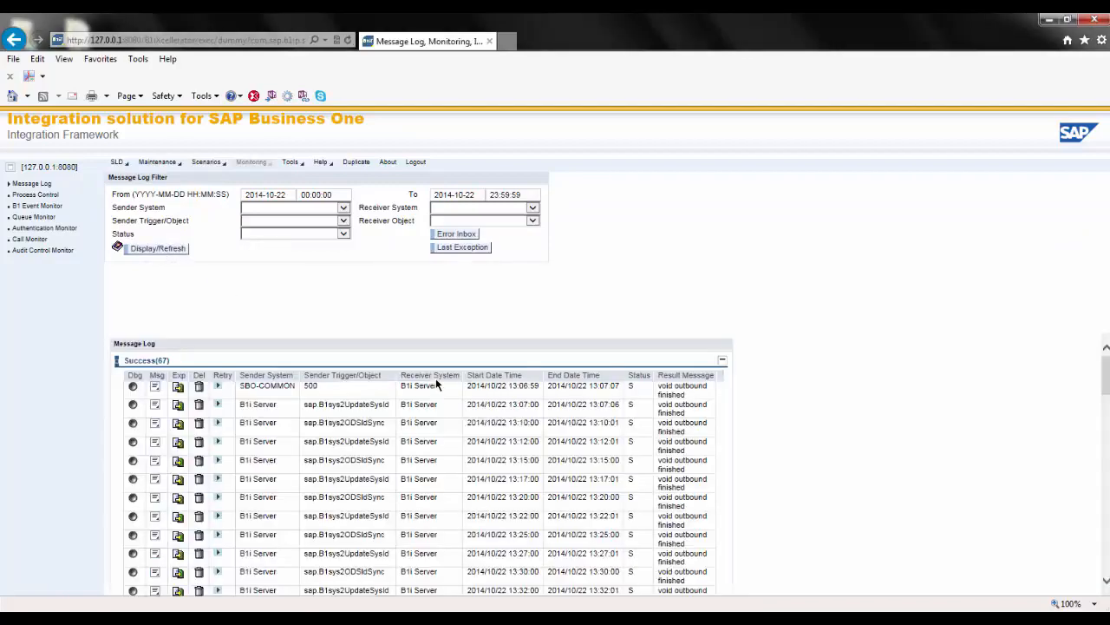
mouse_move(1106, 386)
mouse_down()
mouse_move(1098, 570)
mouse_move(1106, 382)
mouse_up()
click(456, 234)
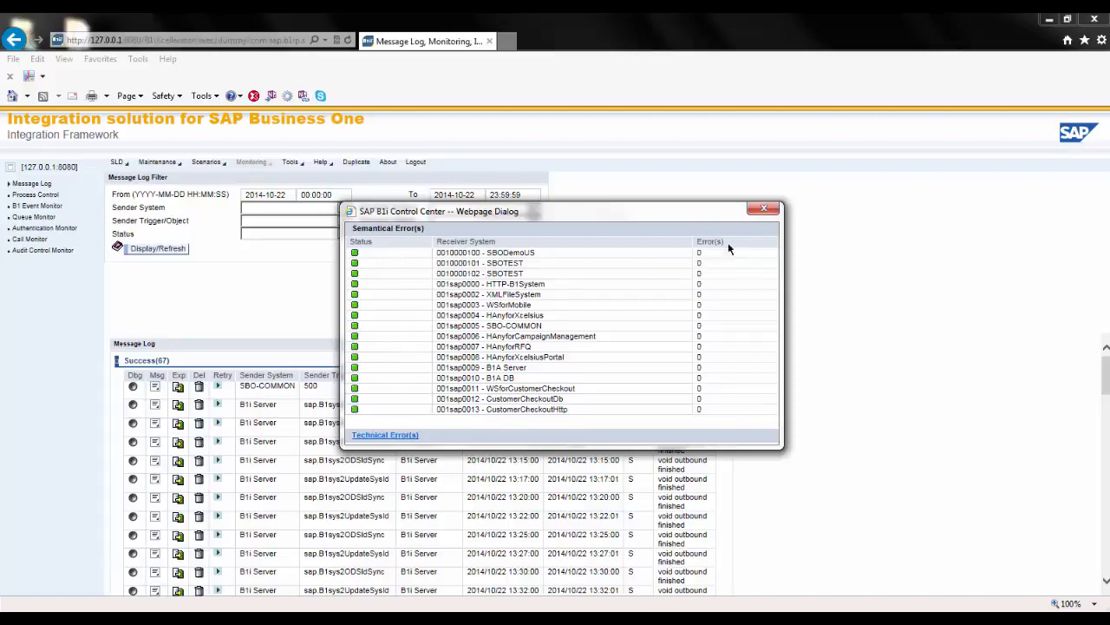
click(767, 214)
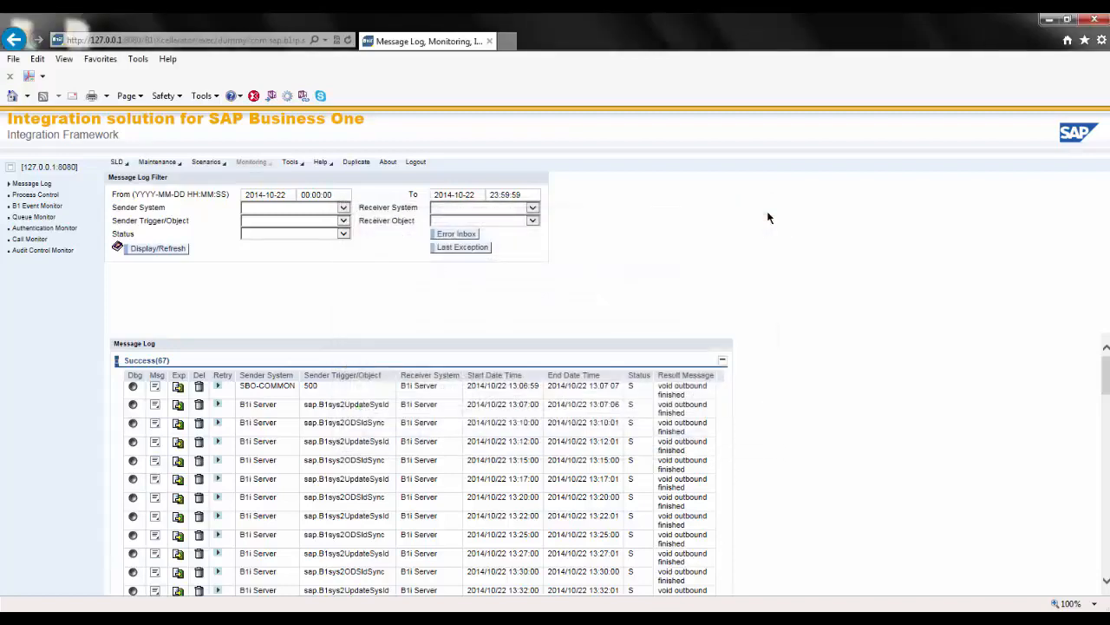